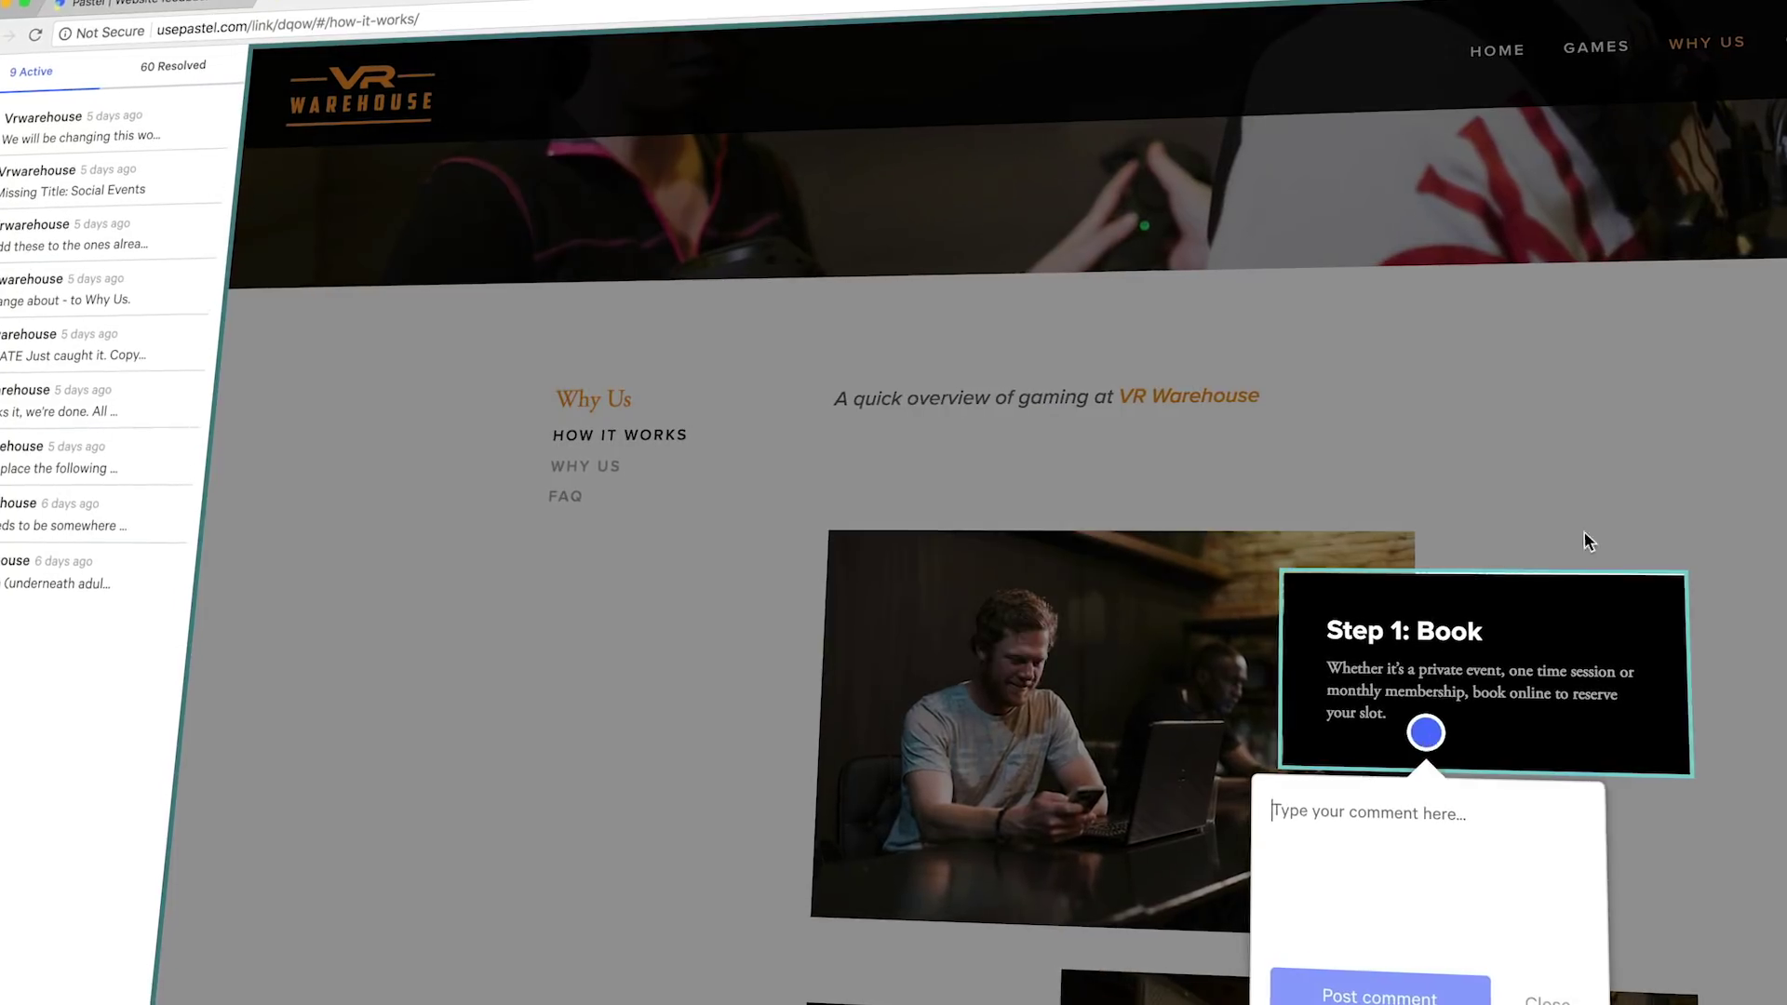
# Discard the empty comment popup and open a comment from the sidebar list in detail
pyautogui.click(1516, 571)
pyautogui.click(111, 180)
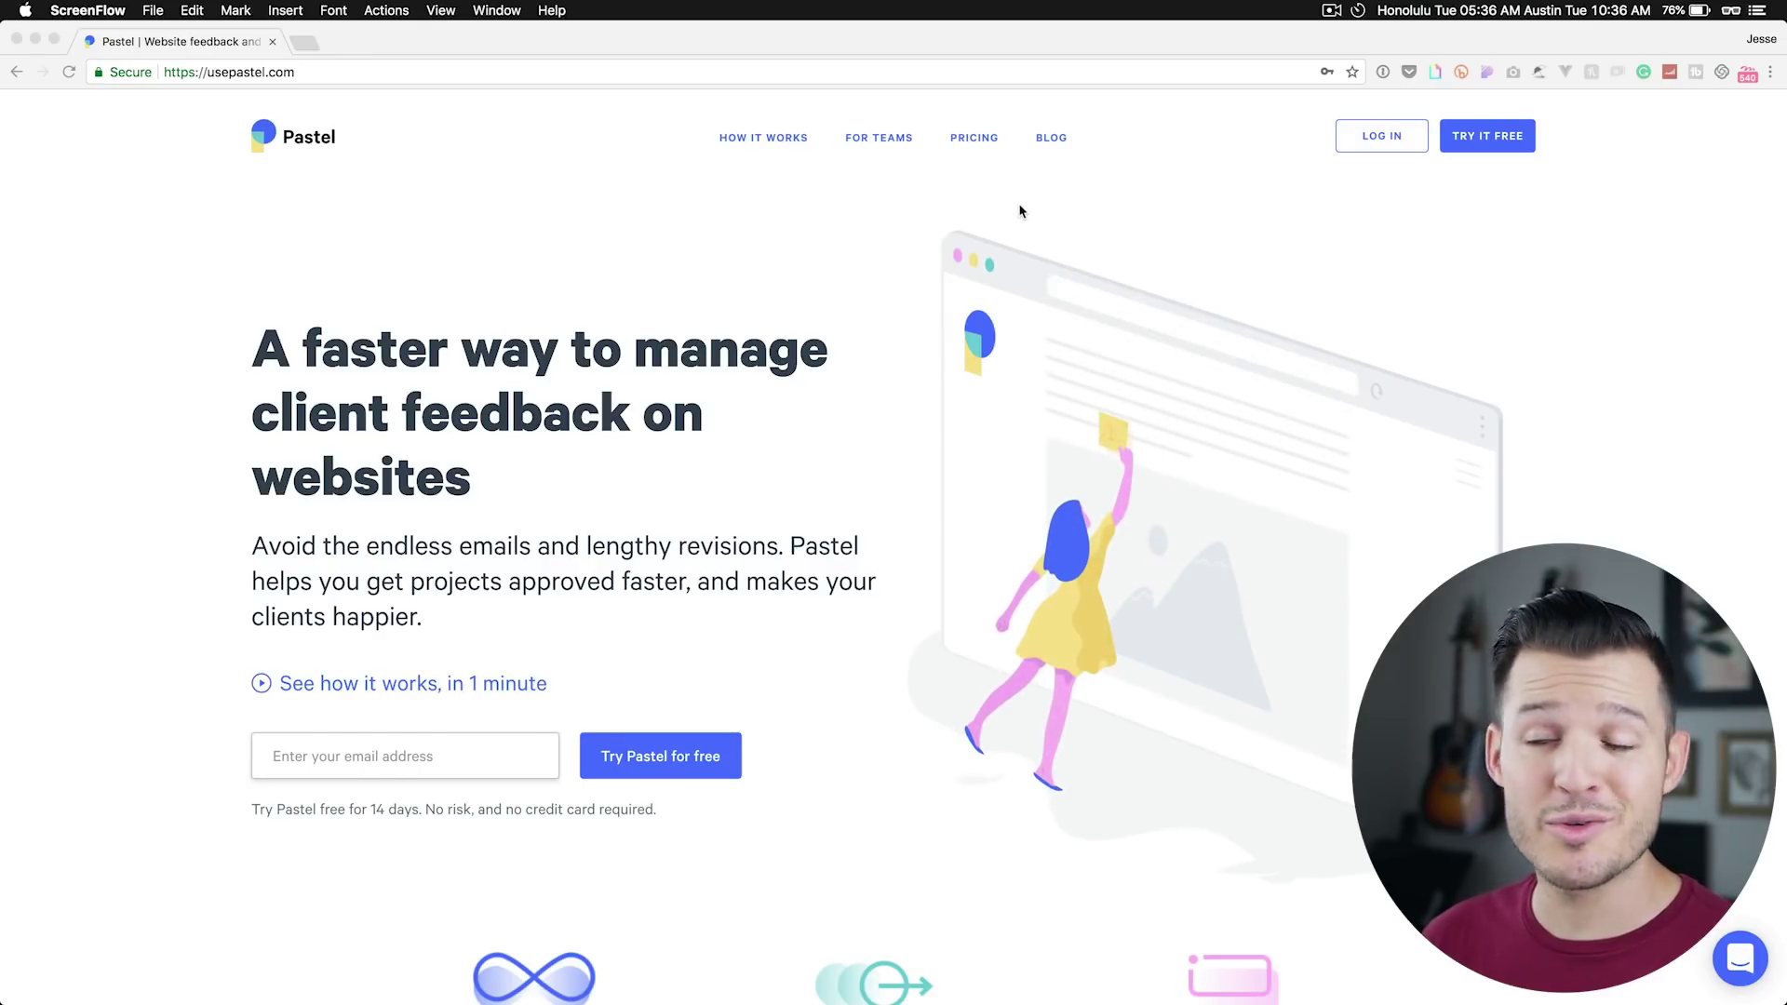
# Switch to the usepastel.com site in Chrome to log in to the dashboard
pyautogui.click(1417, 128)
pyautogui.click(1382, 136)
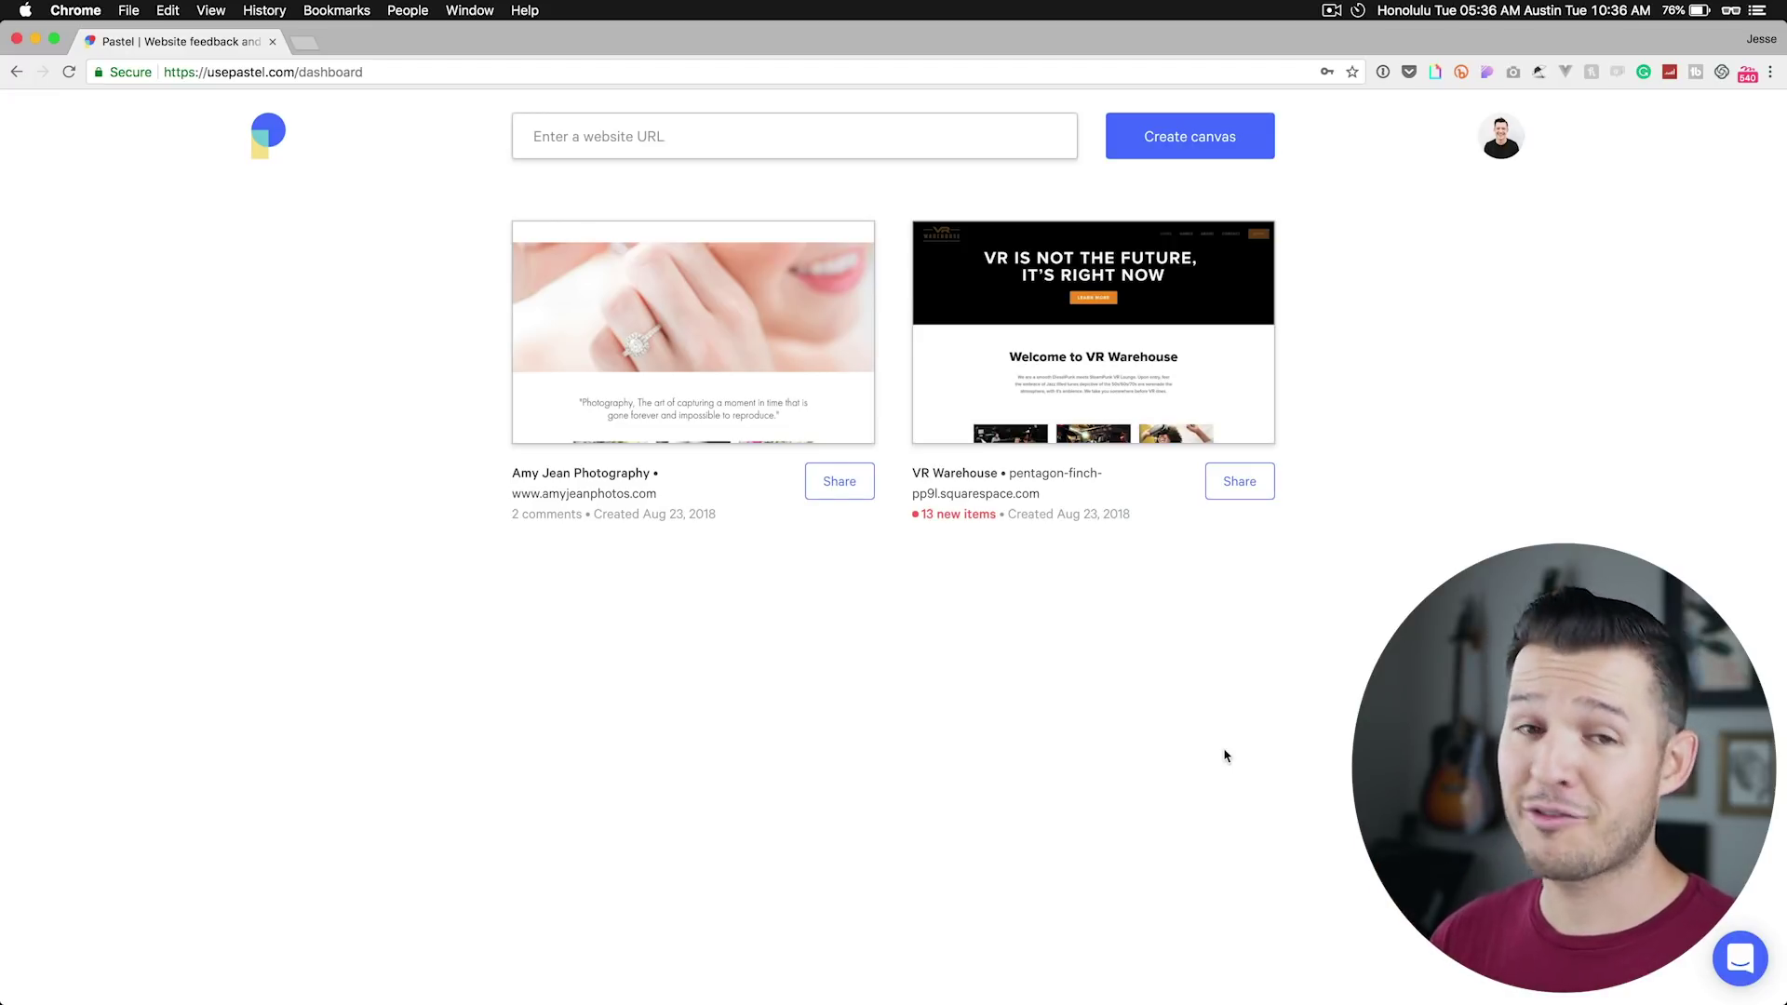
pyautogui.moveTo(749, 391)
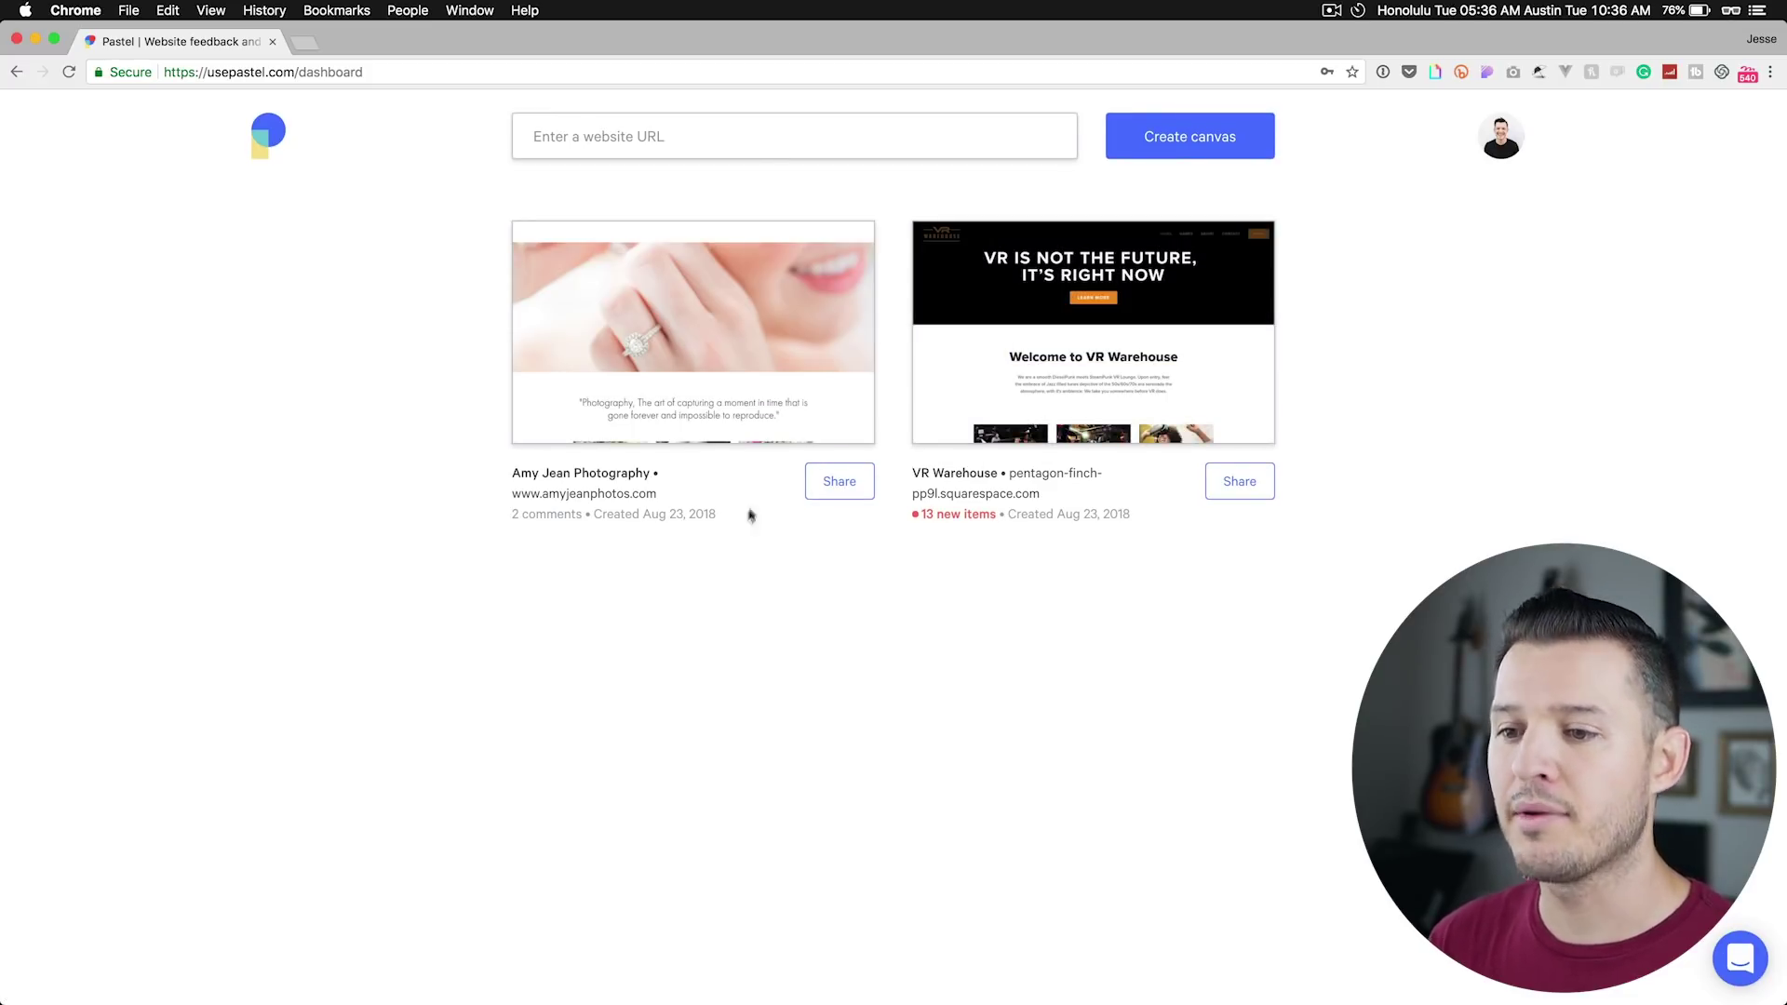
pyautogui.click(738, 150)
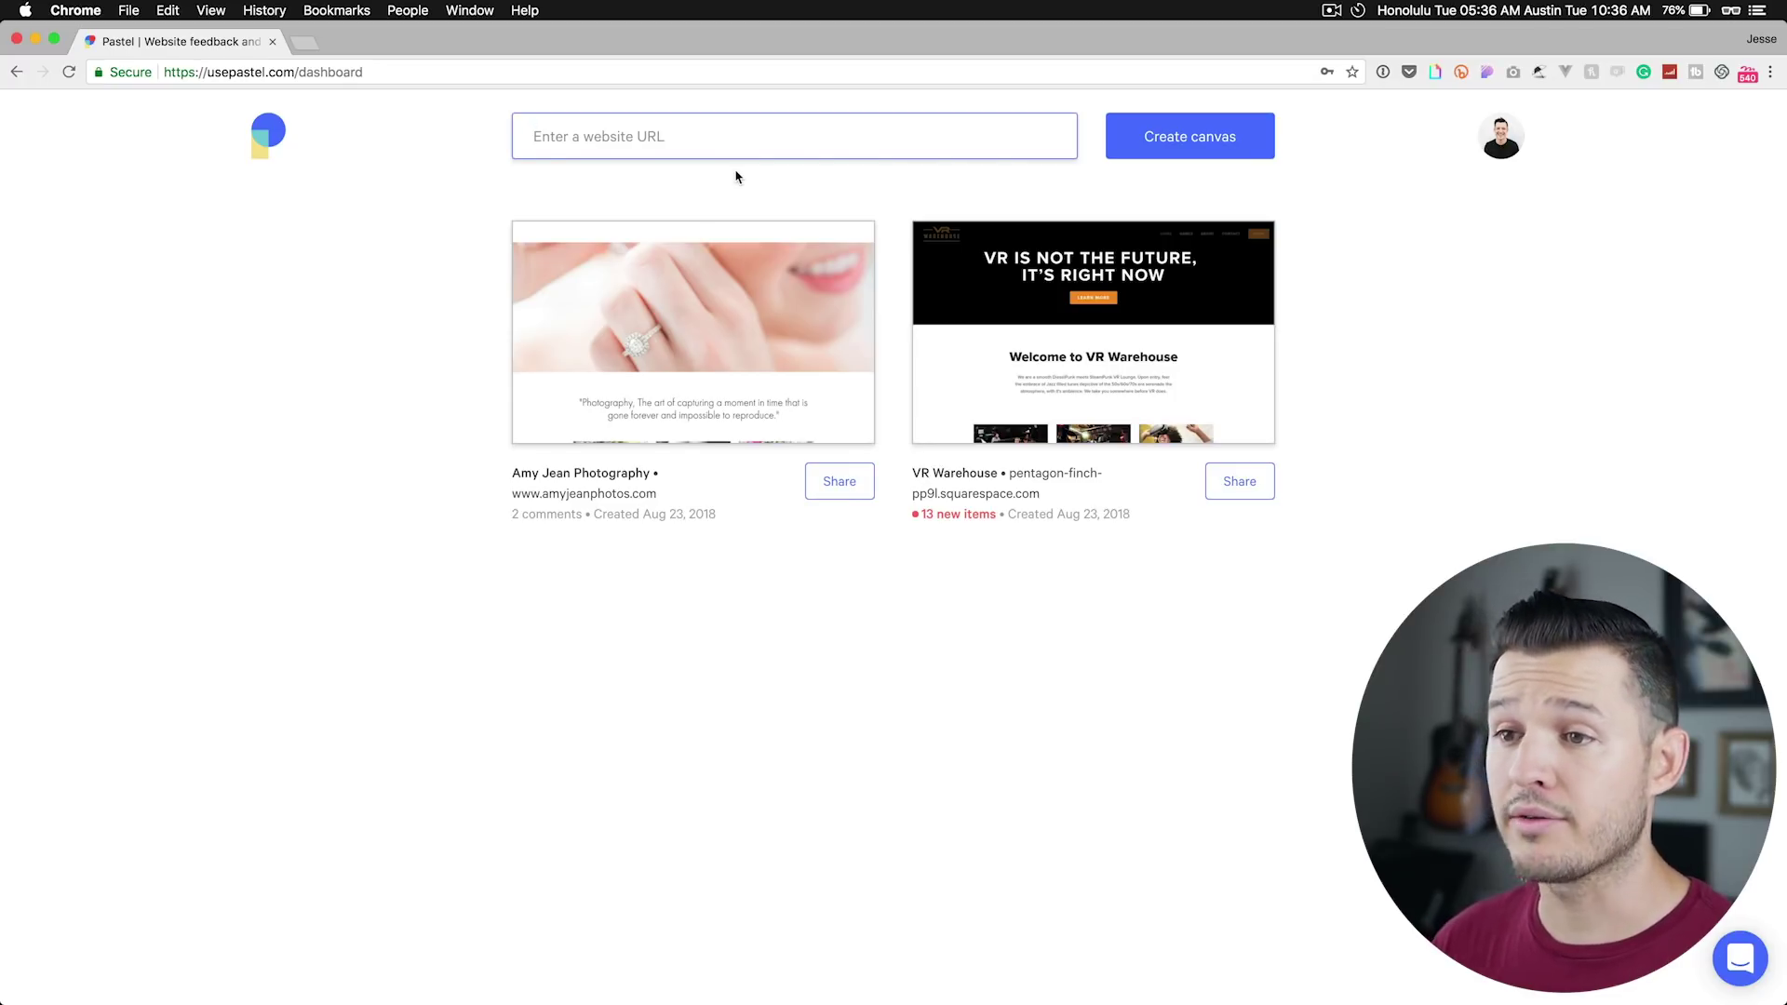
# Load jesseshowalter.com in a new tab, paste its URL into Pastel to create the canvas, and close the tab
pyautogui.click(310, 48)
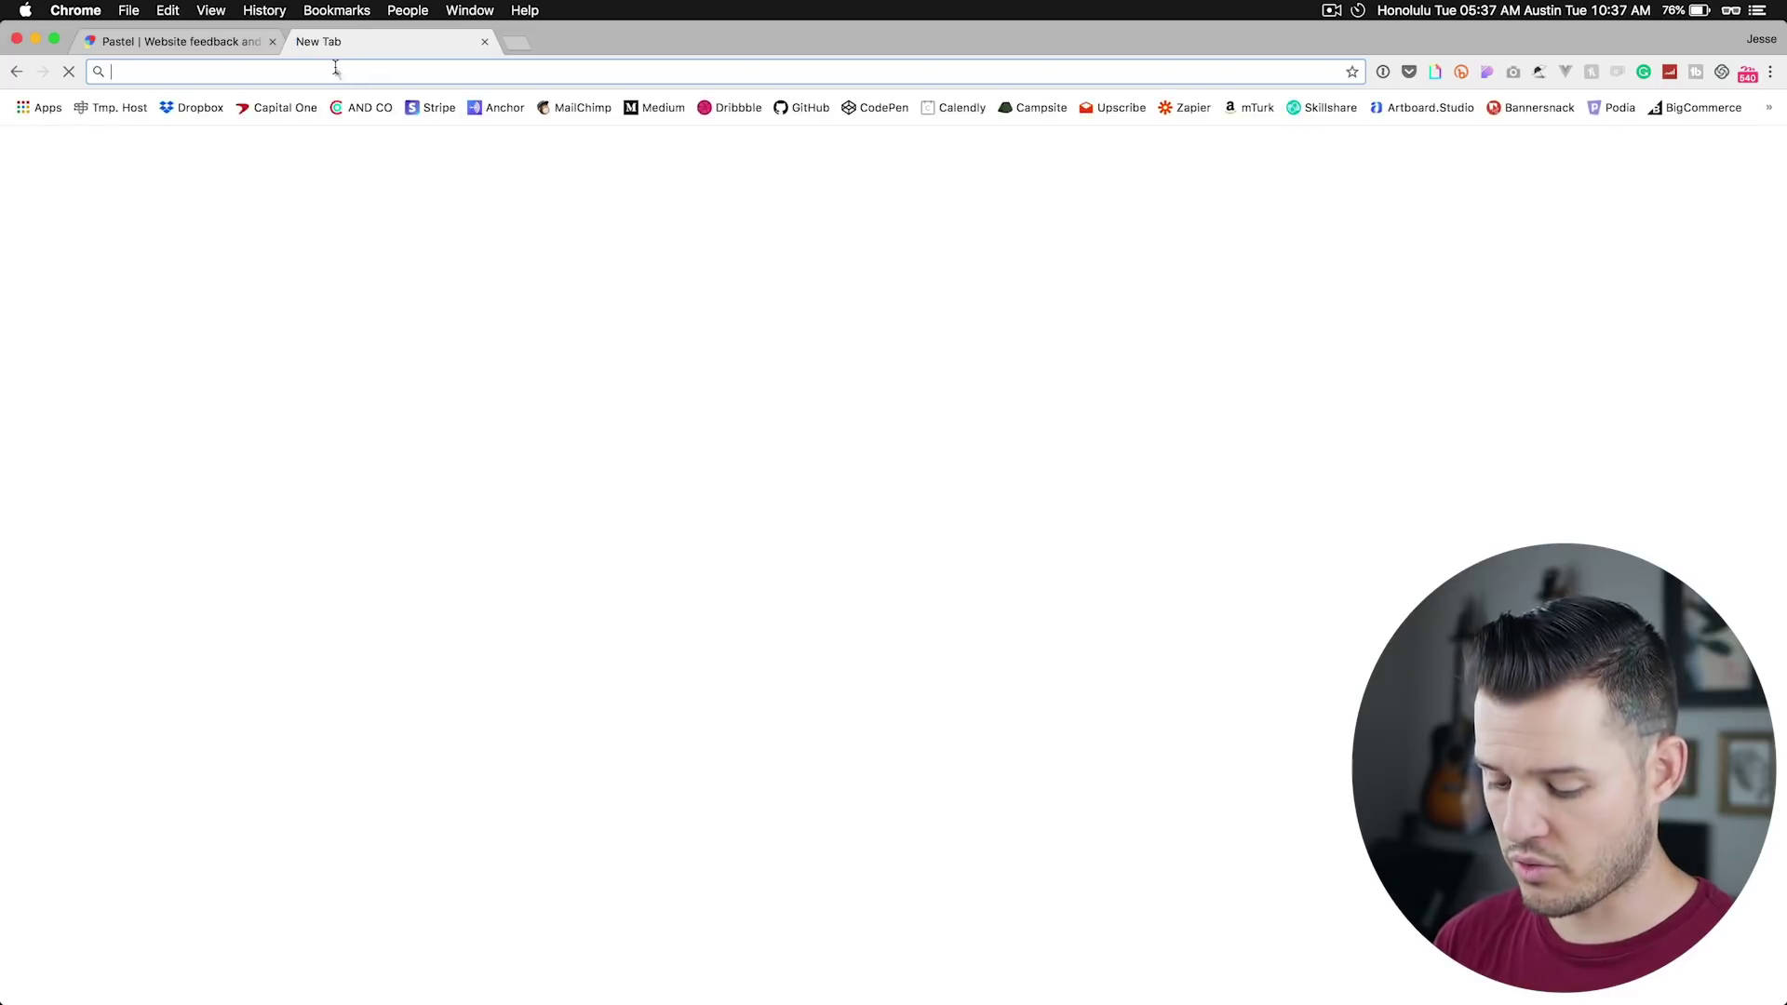
pyautogui.write('jesse')
pyautogui.press('Return')
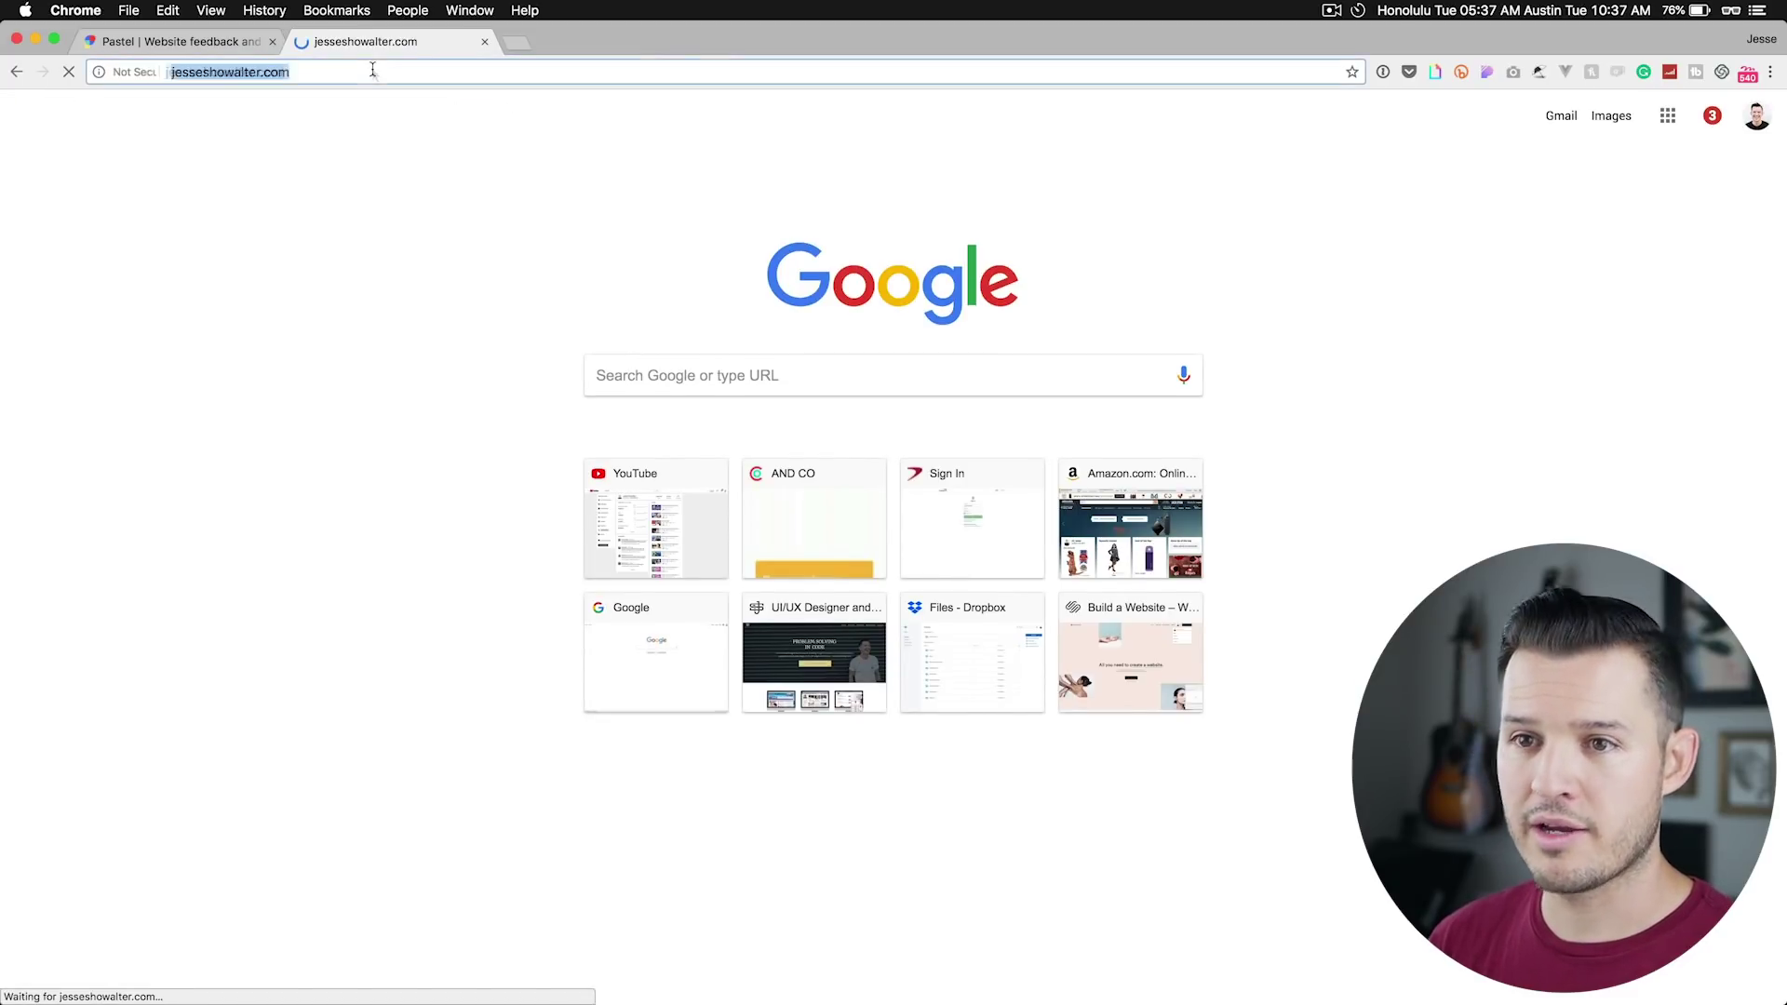
pyautogui.click(254, 36)
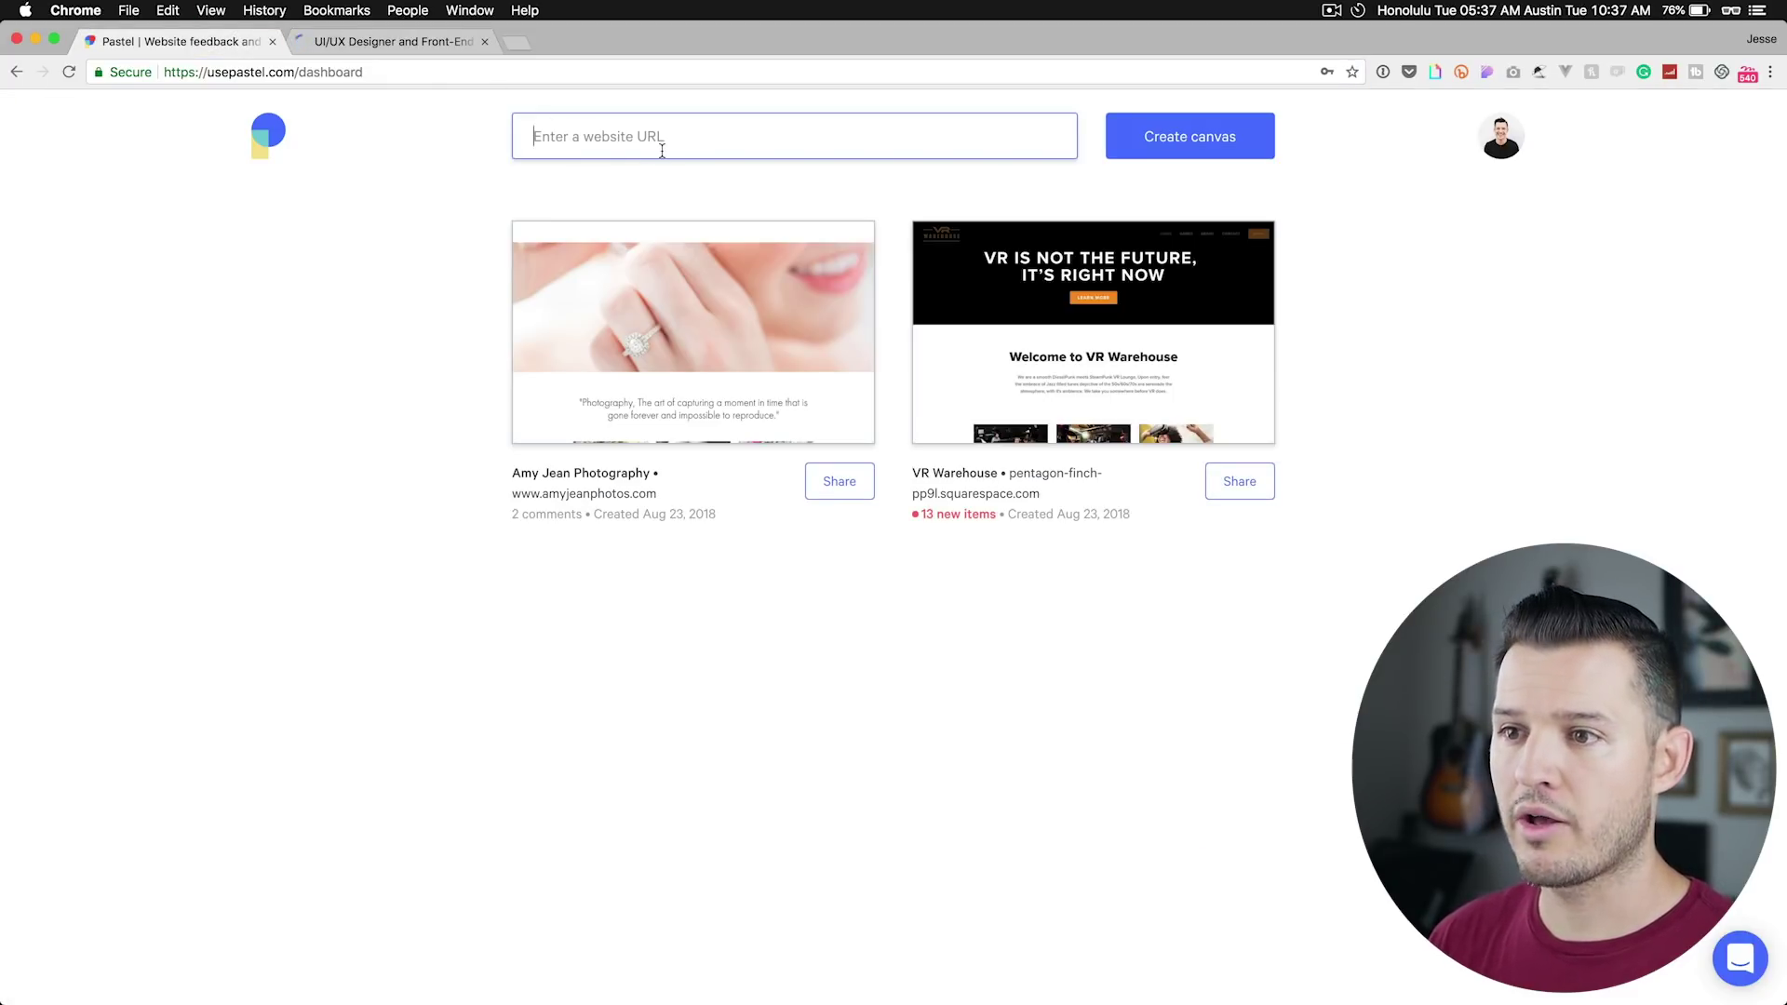
pyautogui.write('http://jesseshowalter.com/')
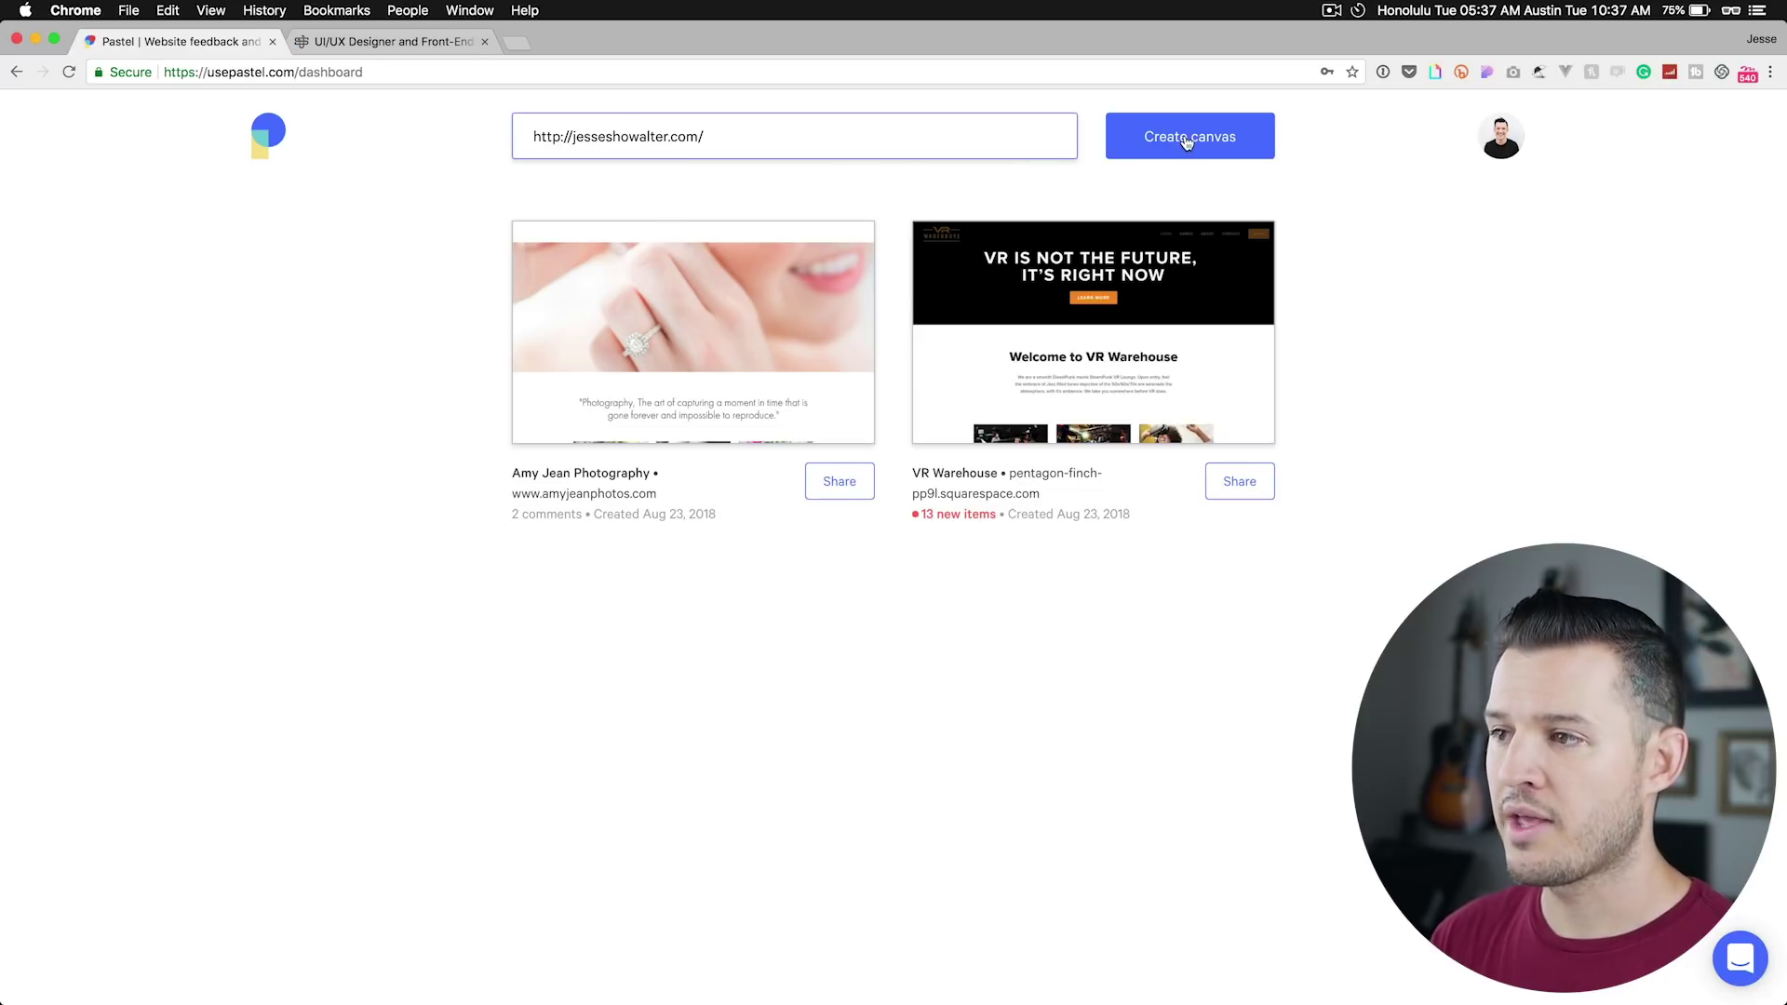
pyautogui.click(1187, 140)
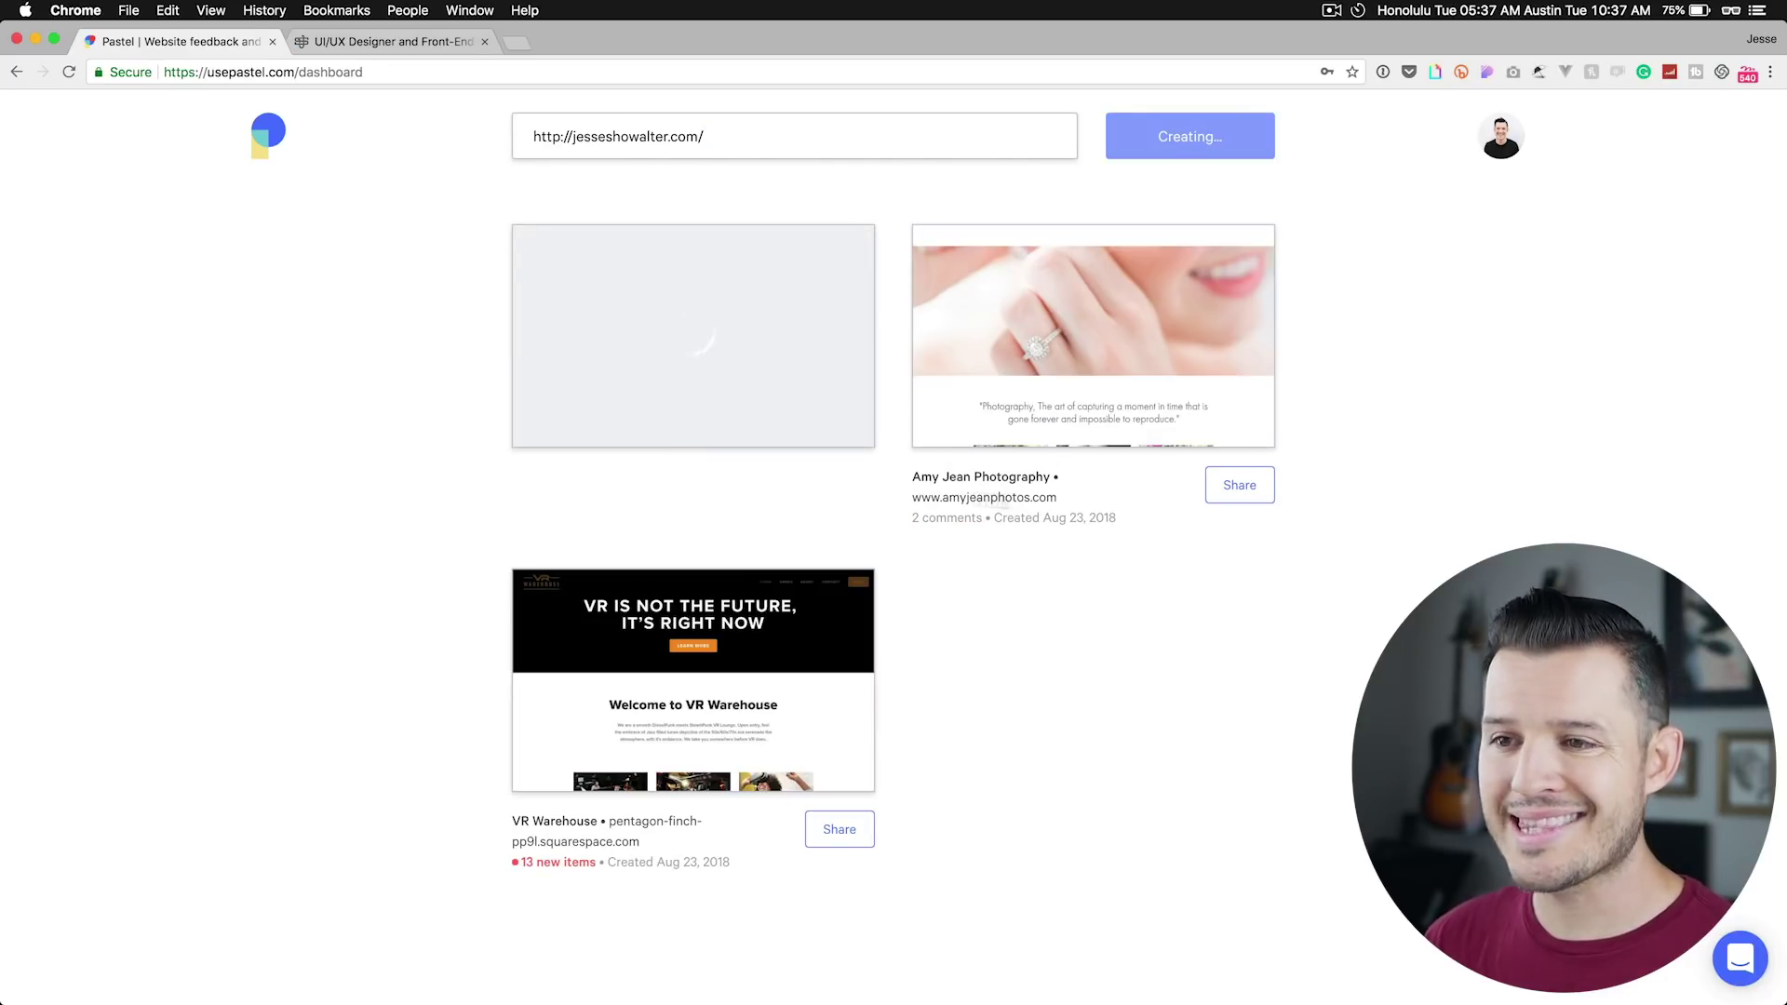
pyautogui.click(484, 41)
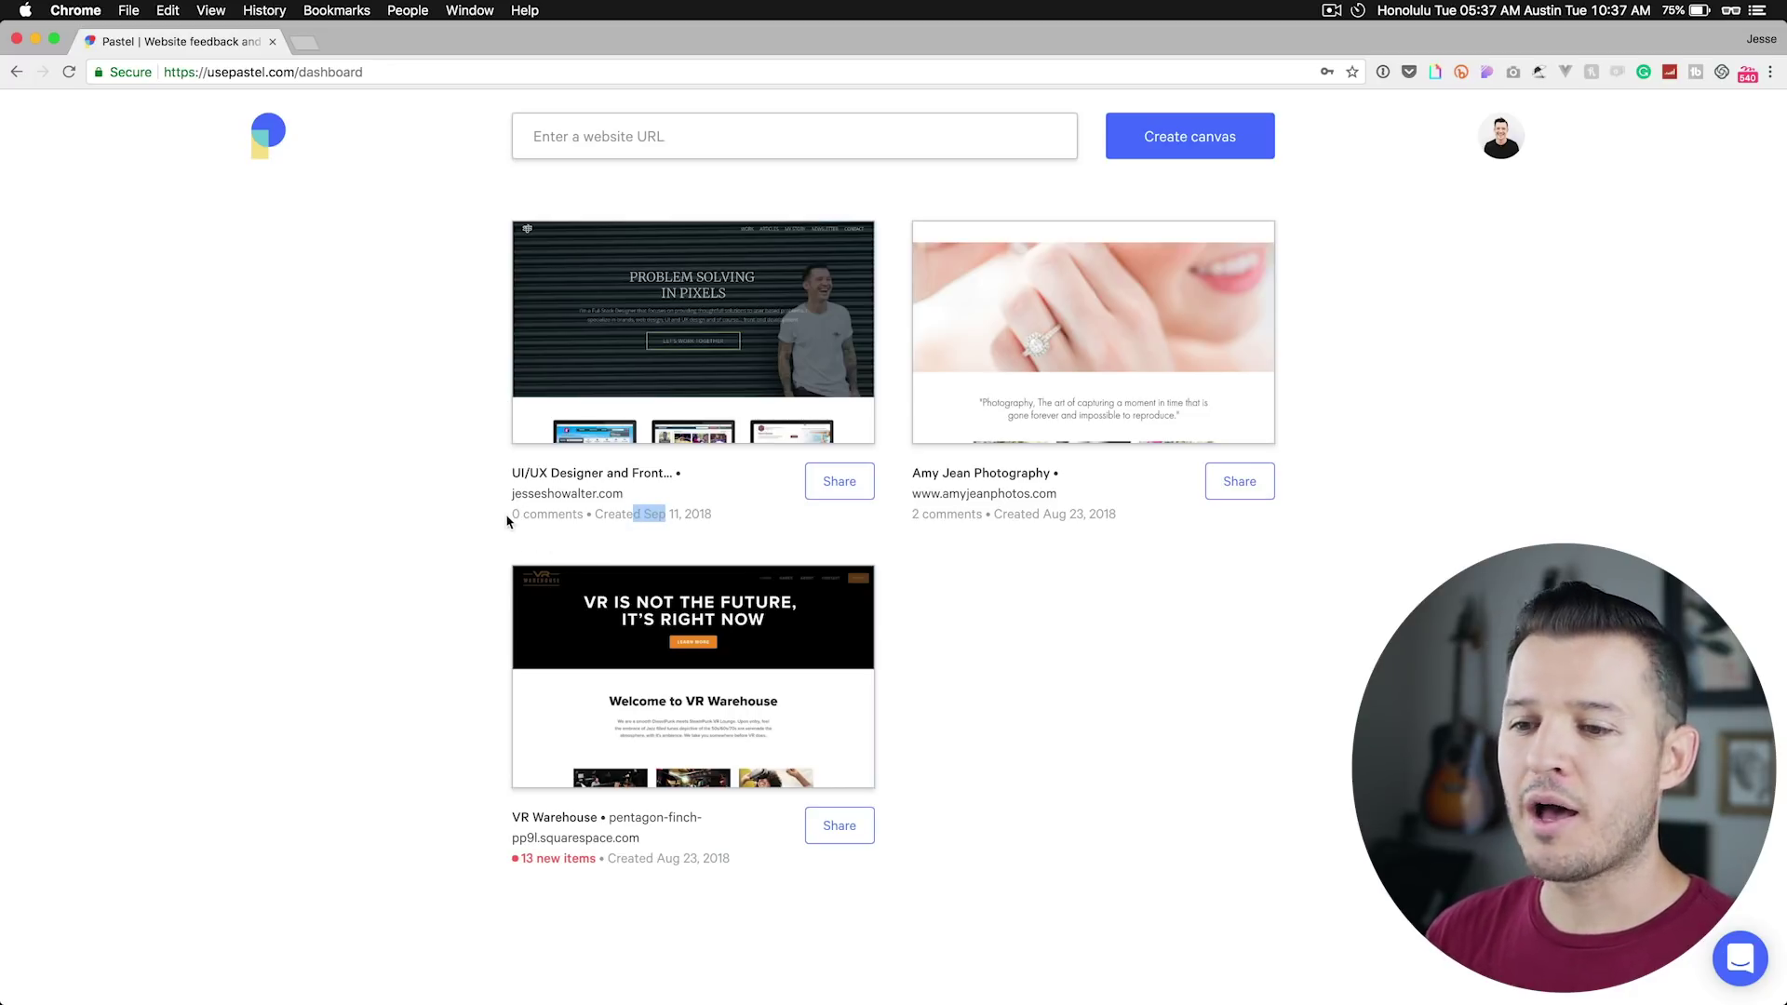
# Open the Share invitation for the new 'UI/UX Designer and Front…' canvas card
pyautogui.moveTo(507, 521); pyautogui.dragTo(535, 514)
pyautogui.click(456, 556)
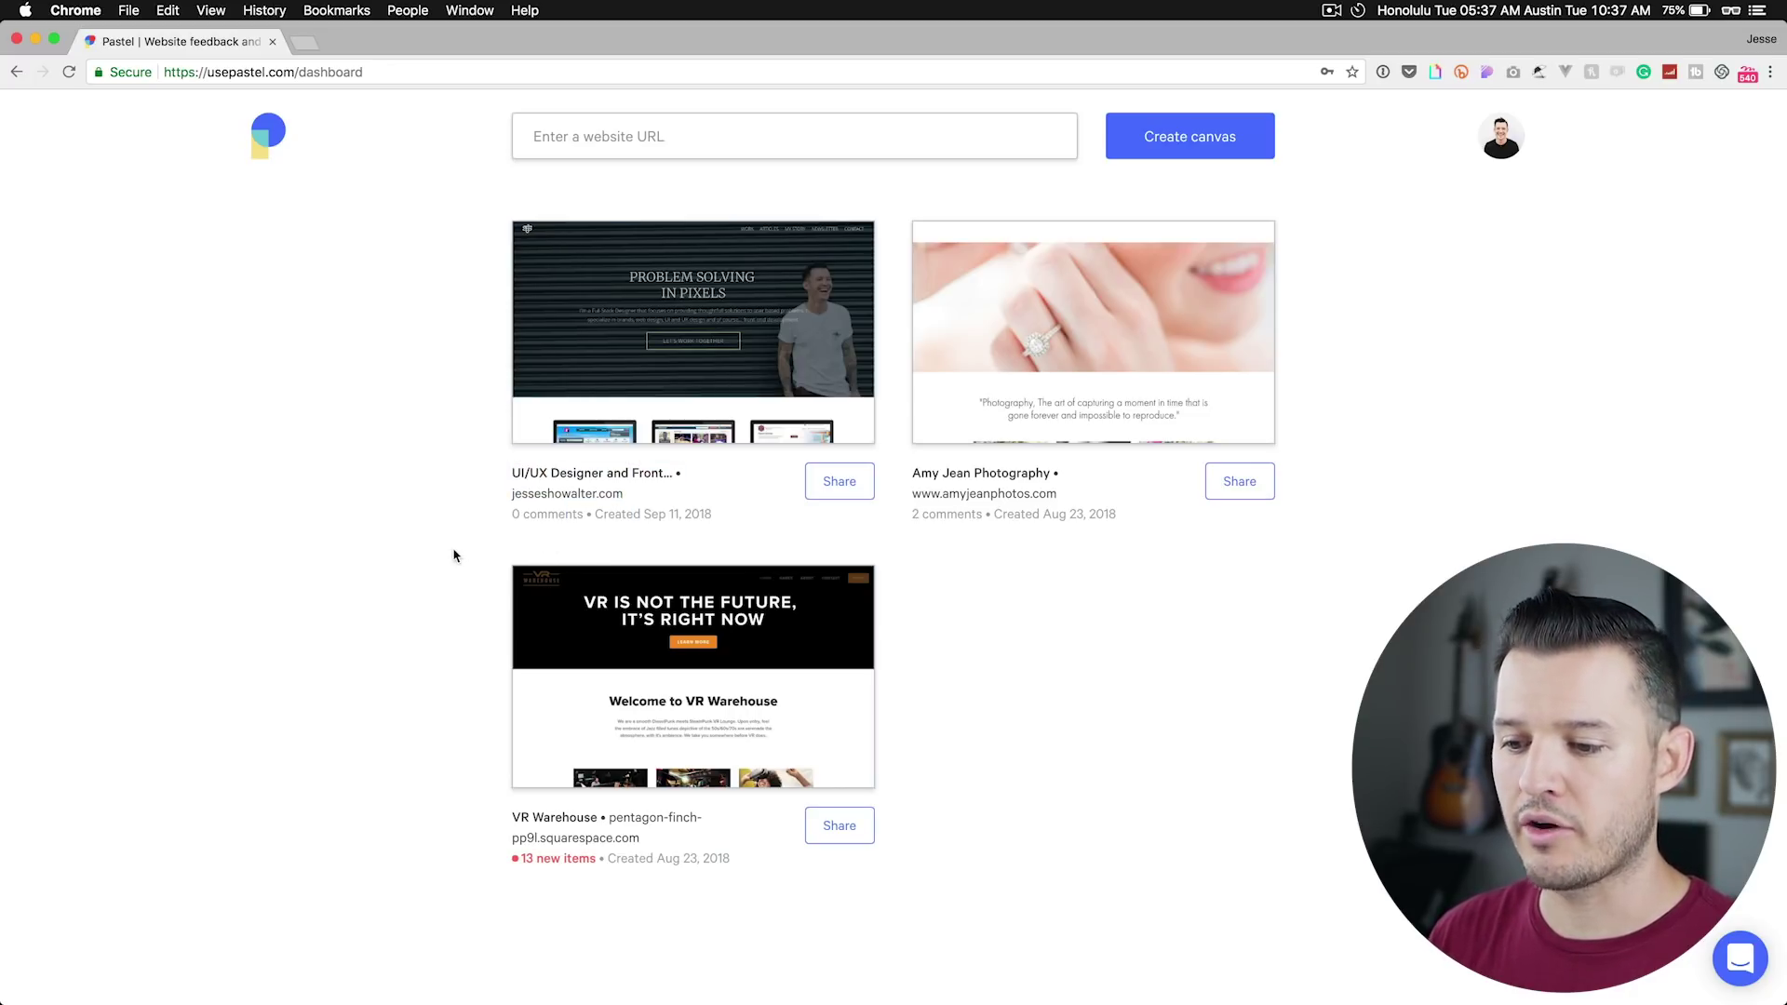
pyautogui.moveTo(684, 626)
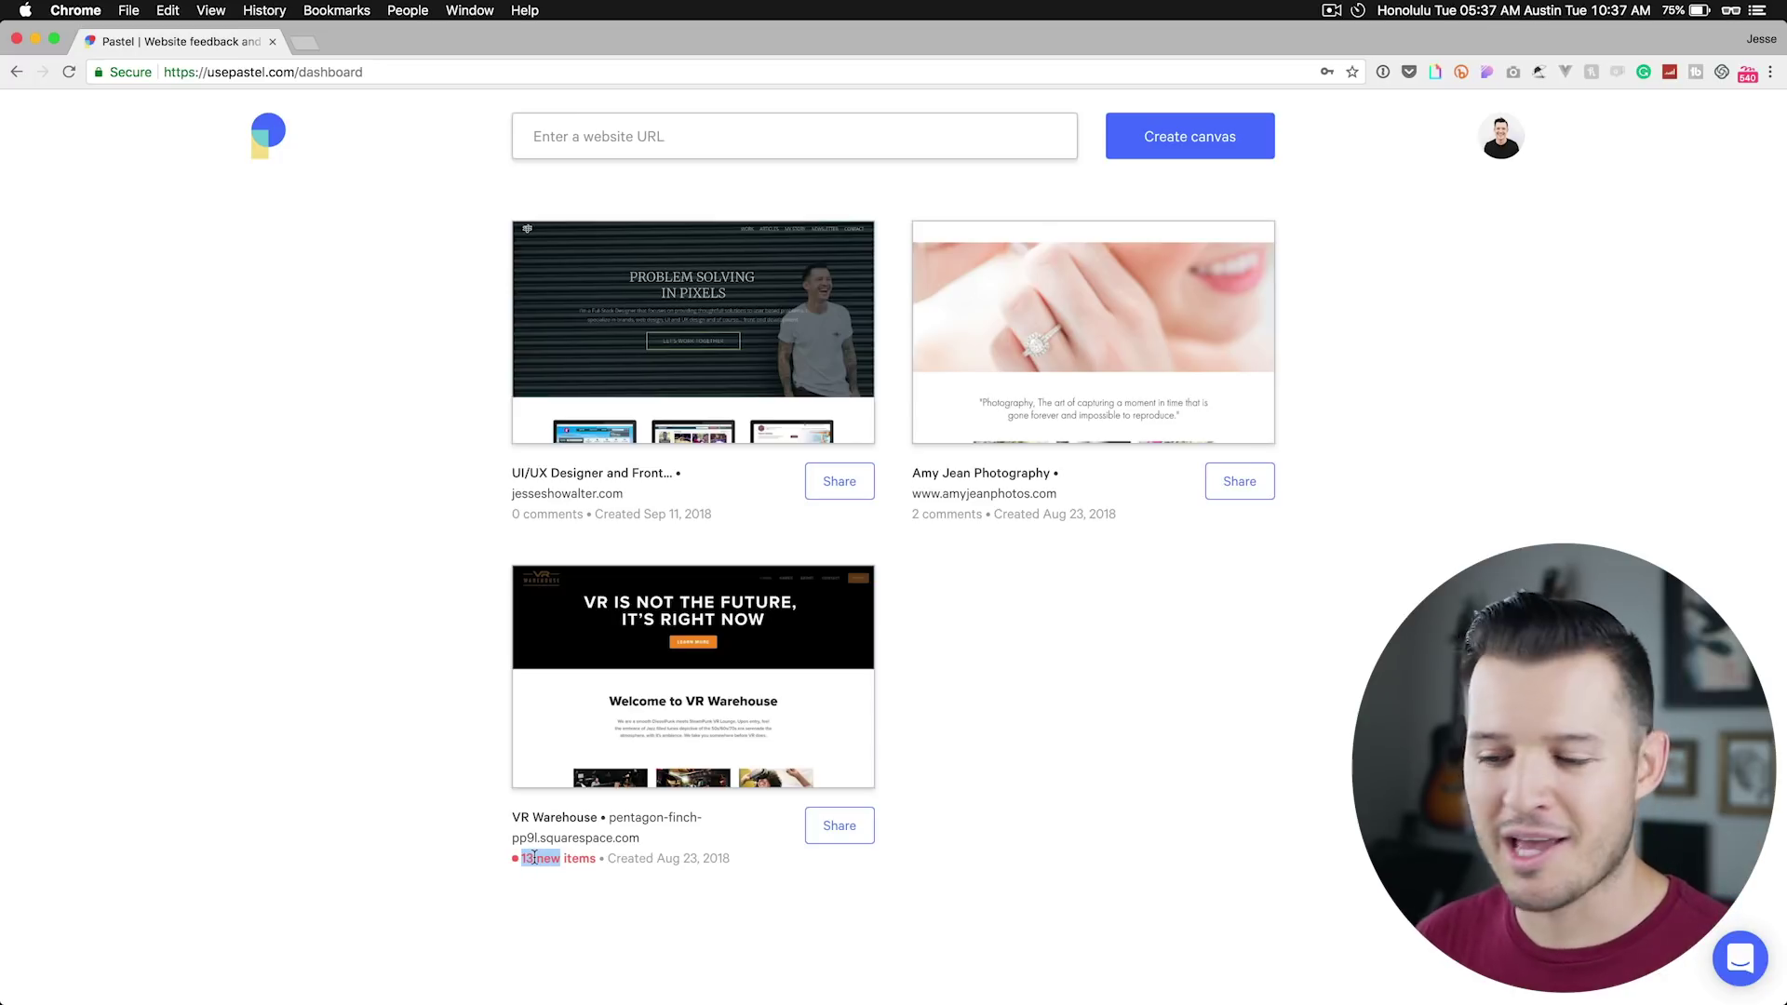
pyautogui.moveTo(710, 309)
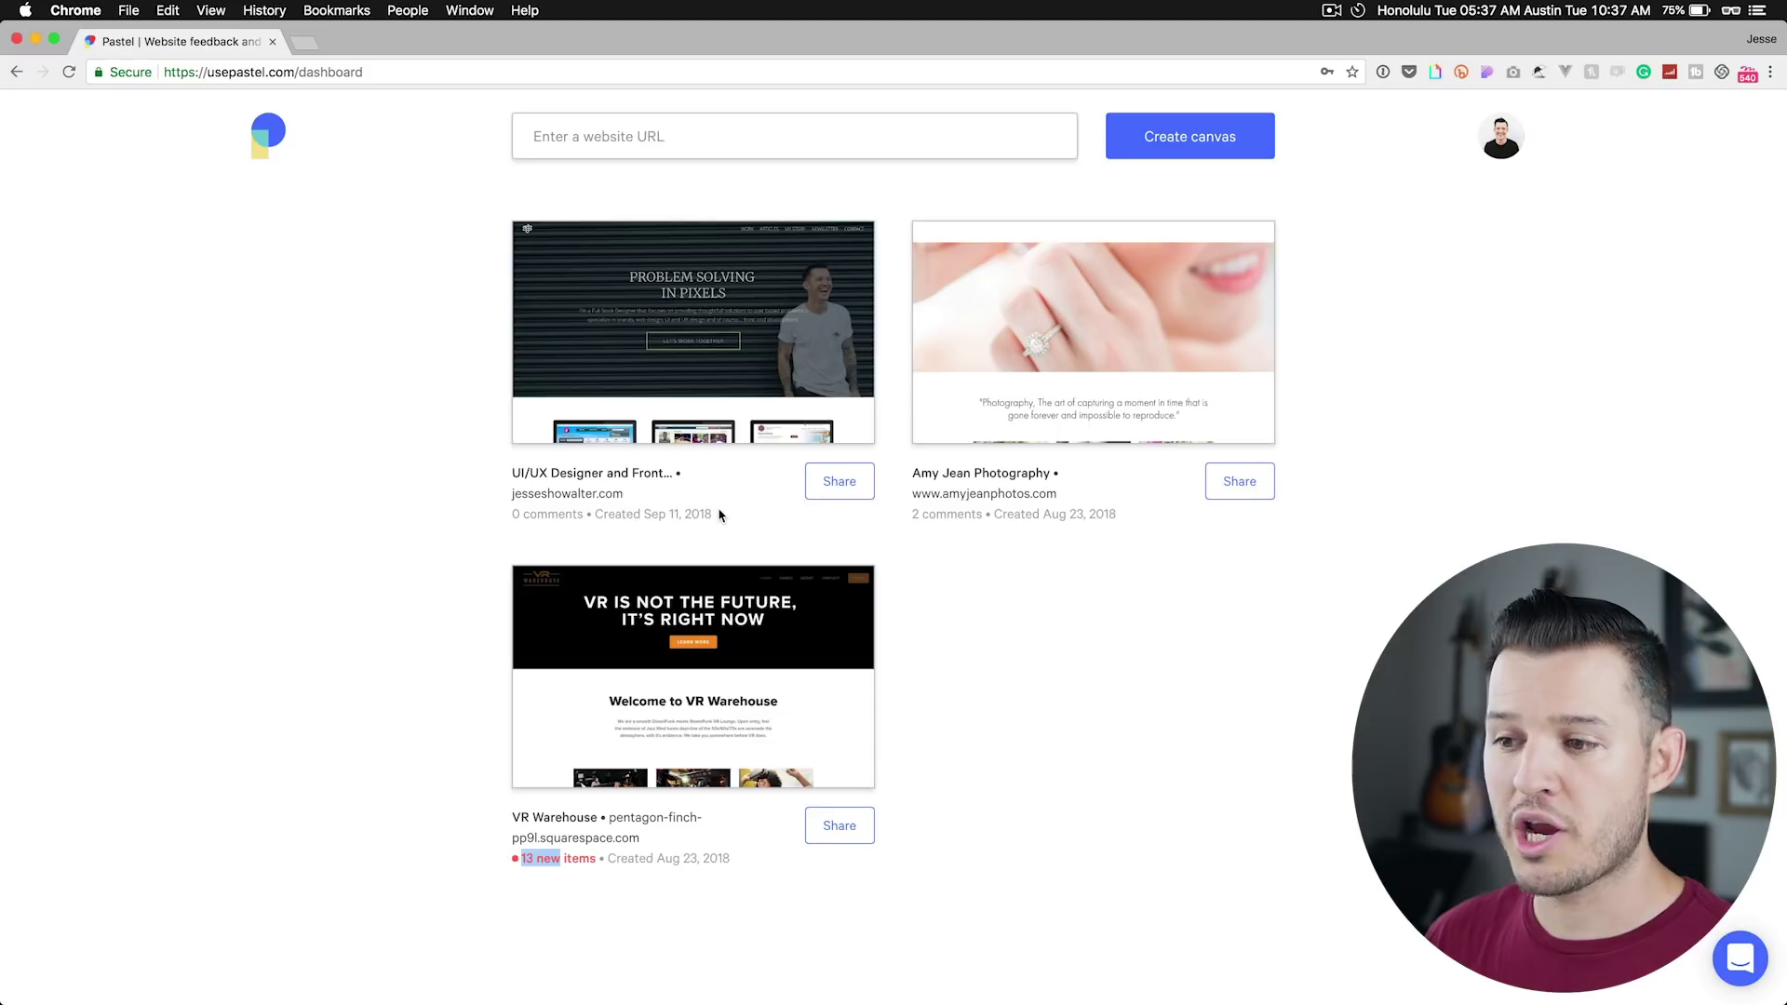
pyautogui.click(836, 487)
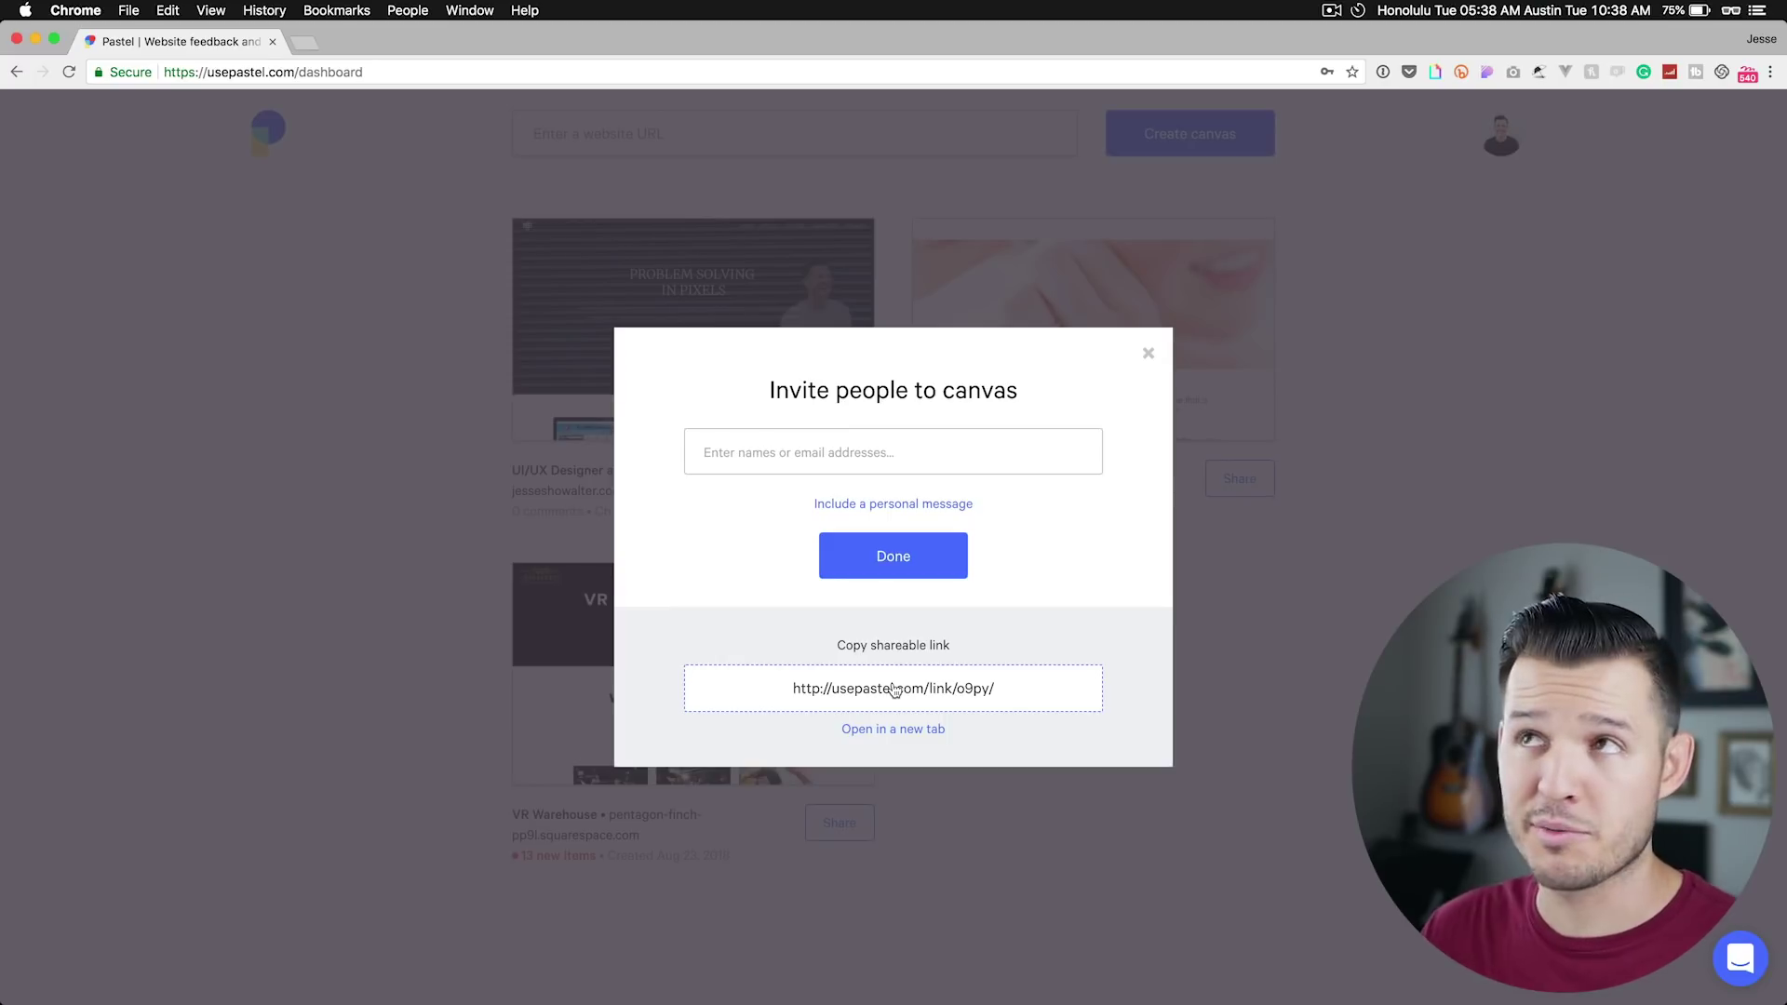
# Dismiss the invite dialog and open the VR Warehouse canvas
pyautogui.click(894, 689)
pyautogui.click(704, 682)
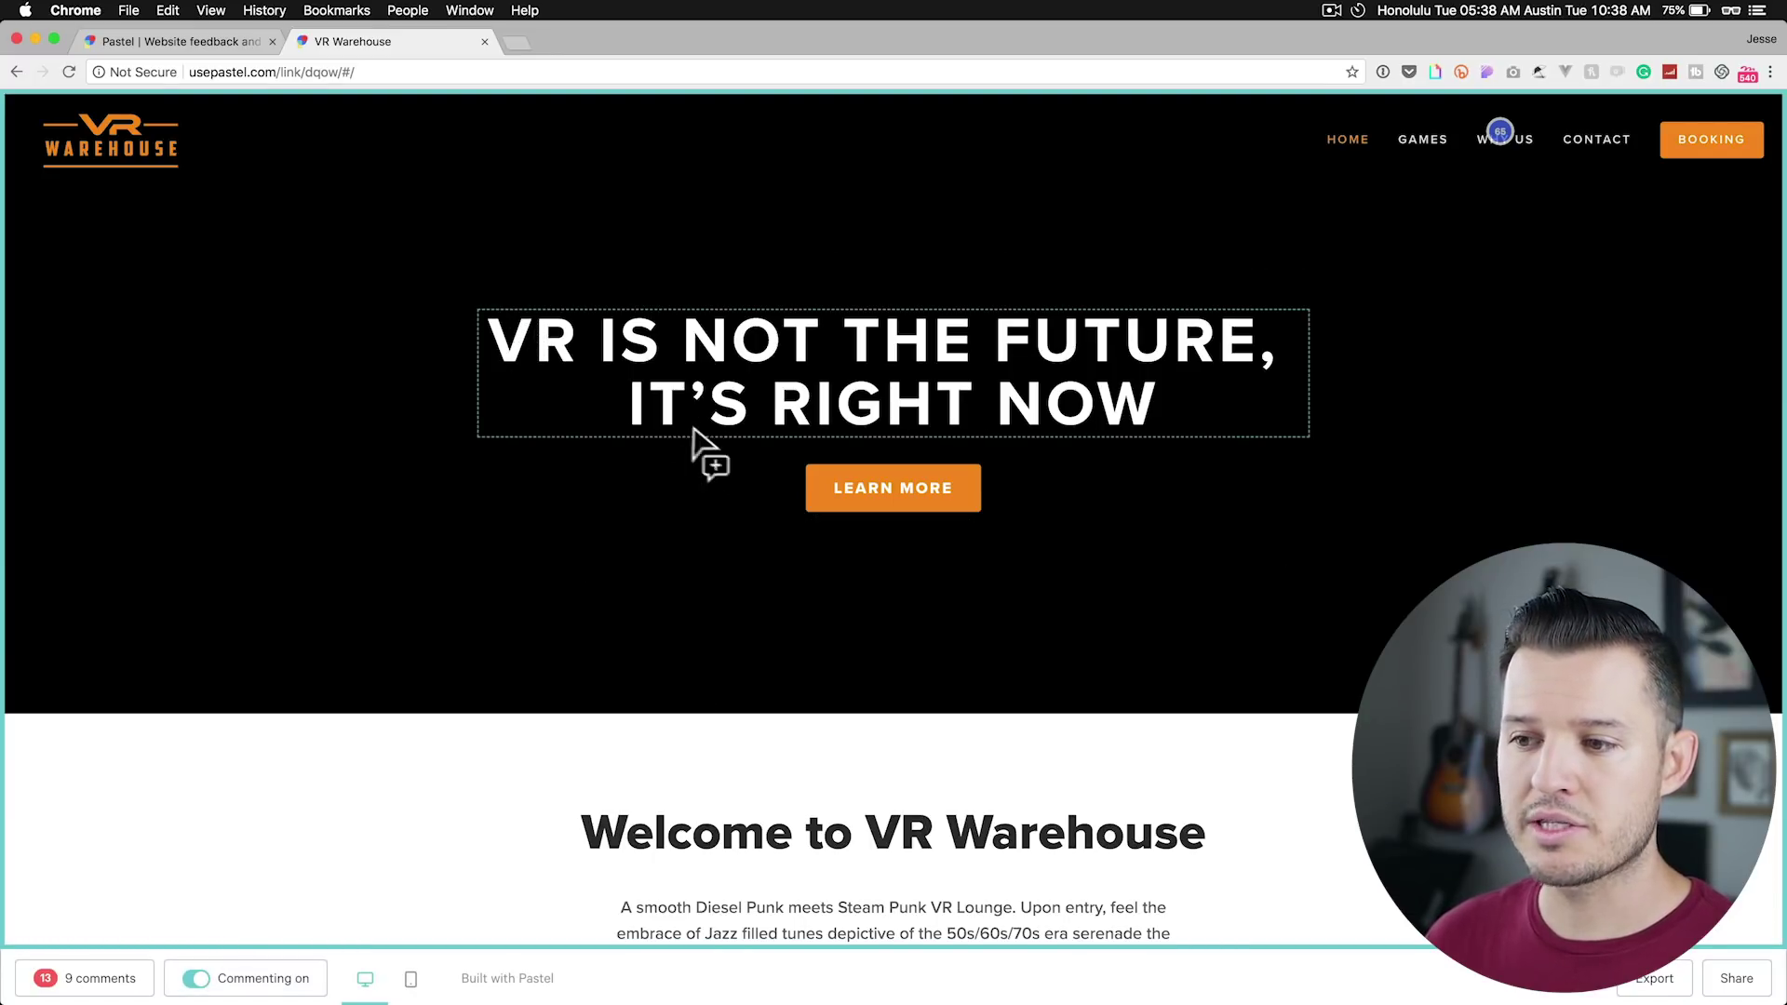
# Drop and discard a trial comment on the hero headline, then show the comments list
pyautogui.click(496, 340)
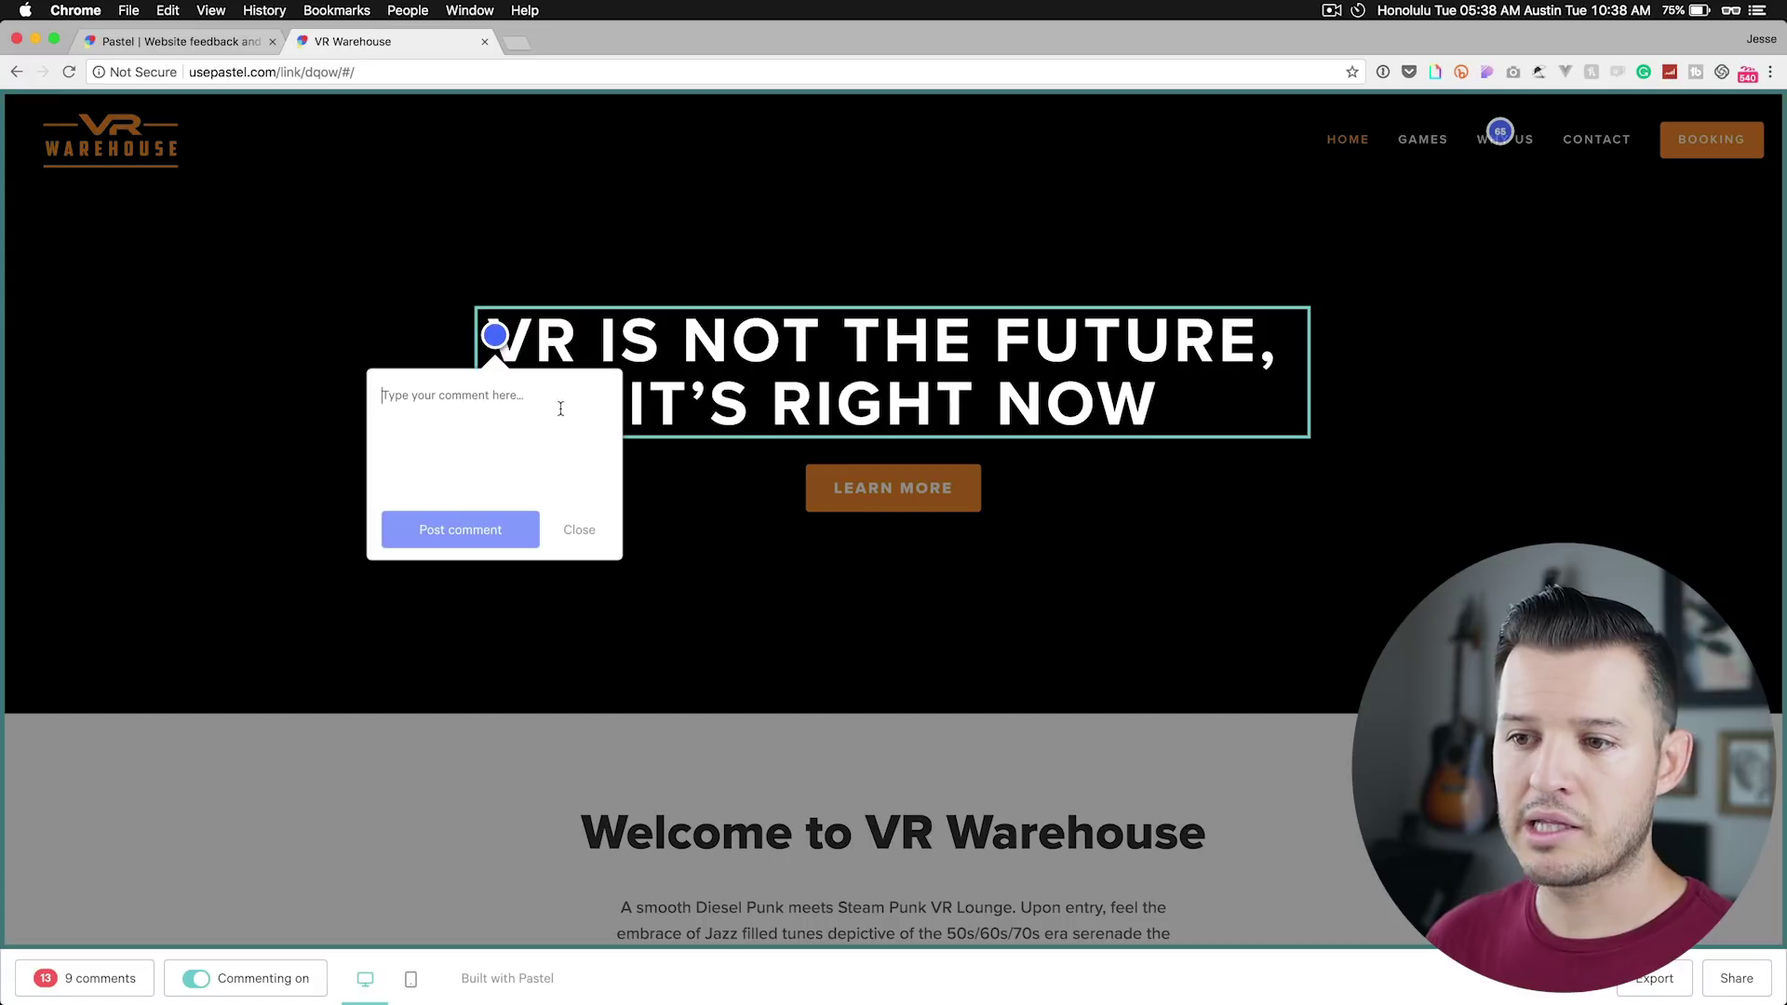
pyautogui.click(576, 529)
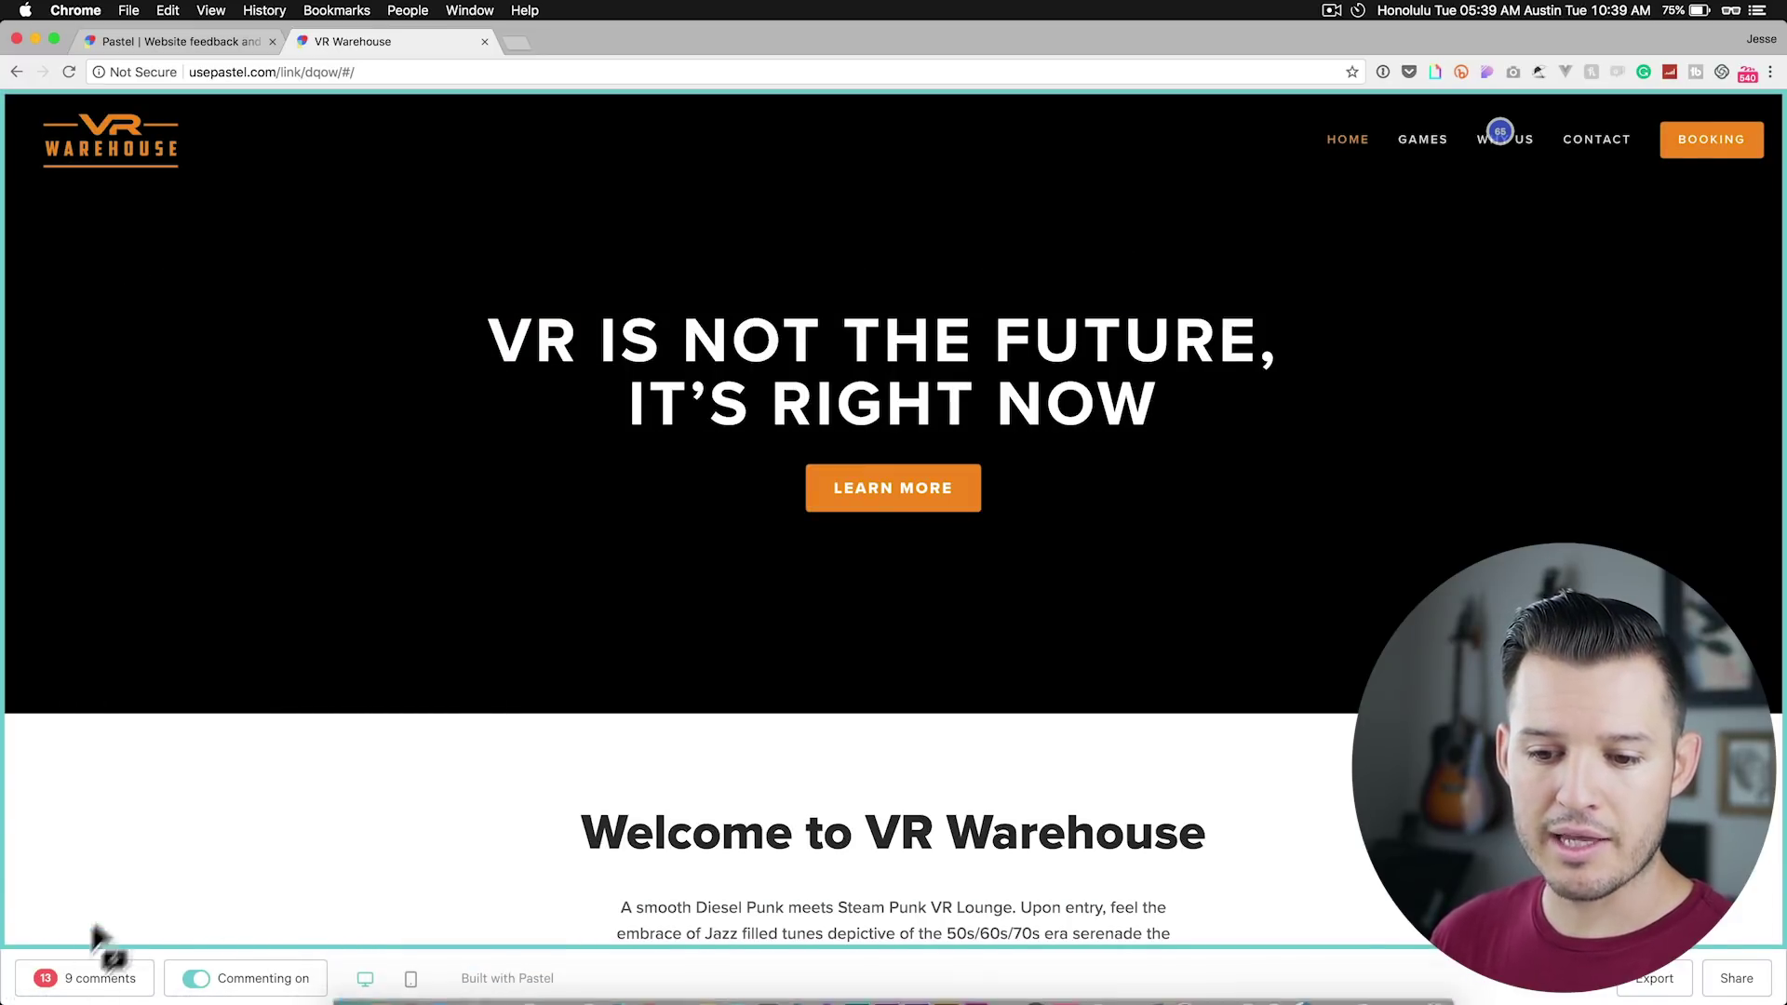
pyautogui.click(89, 977)
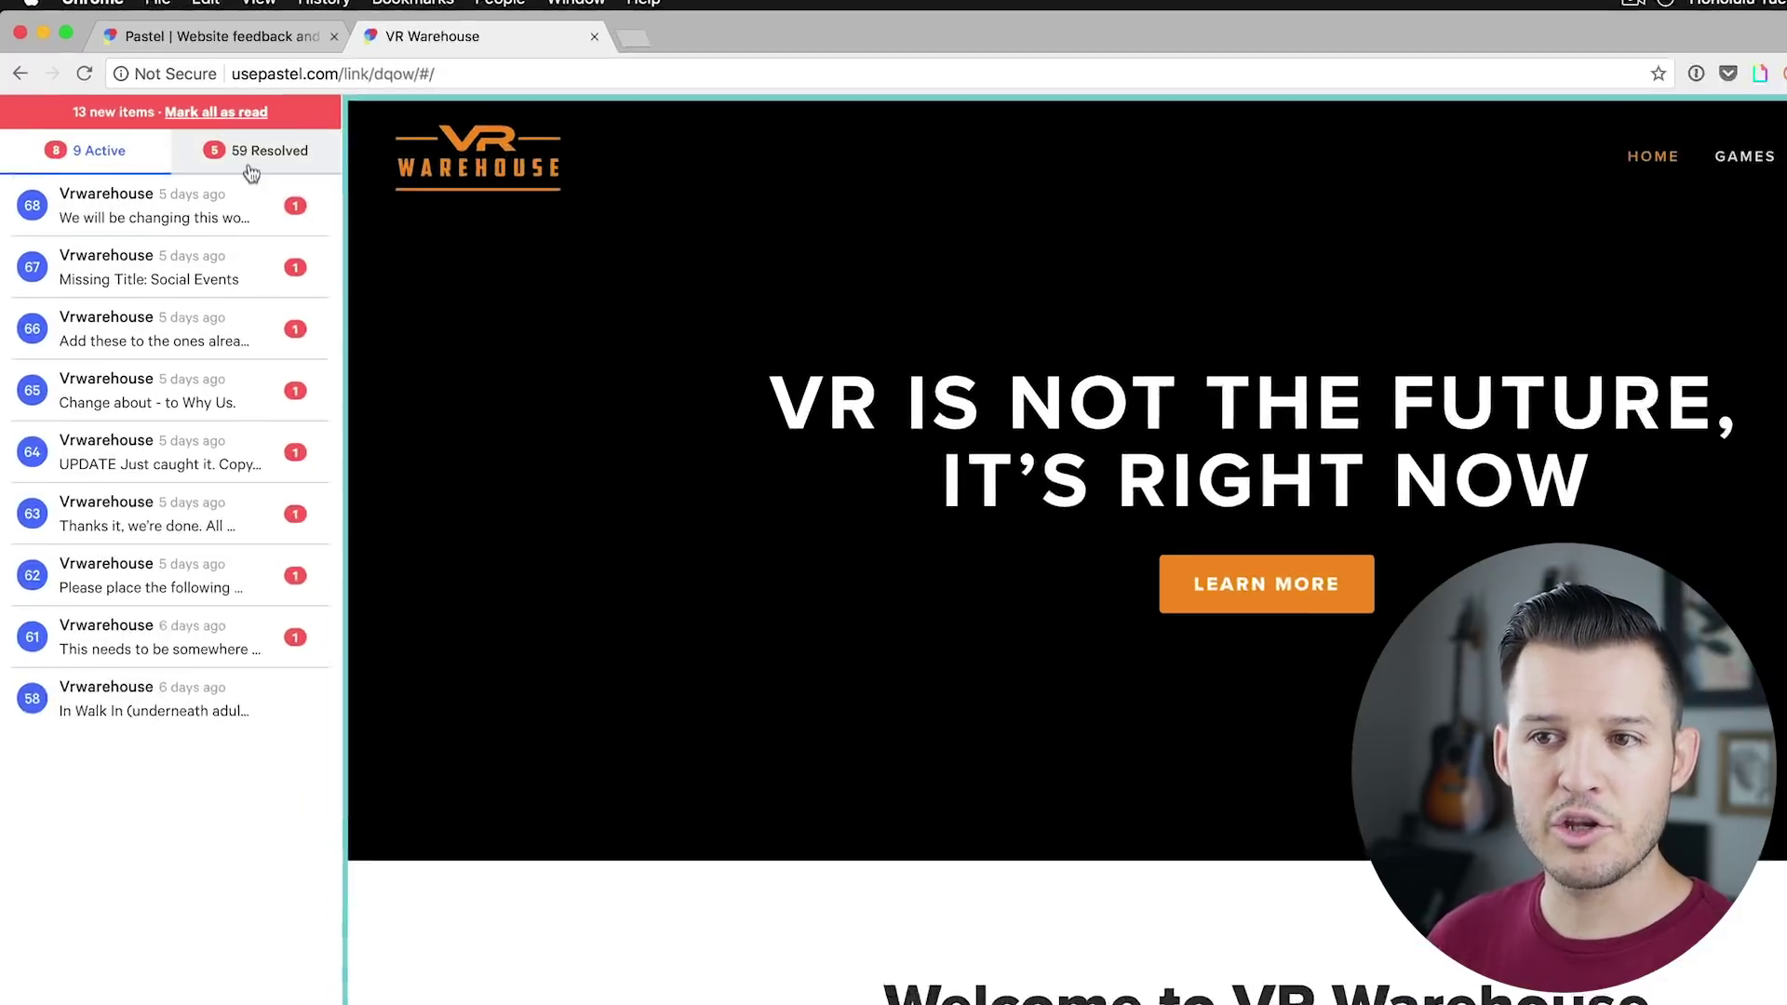
# Browse the 59 resolved comments, then return to the active comments list
pyautogui.click(214, 135)
pyautogui.scroll(-5, 113, 305)
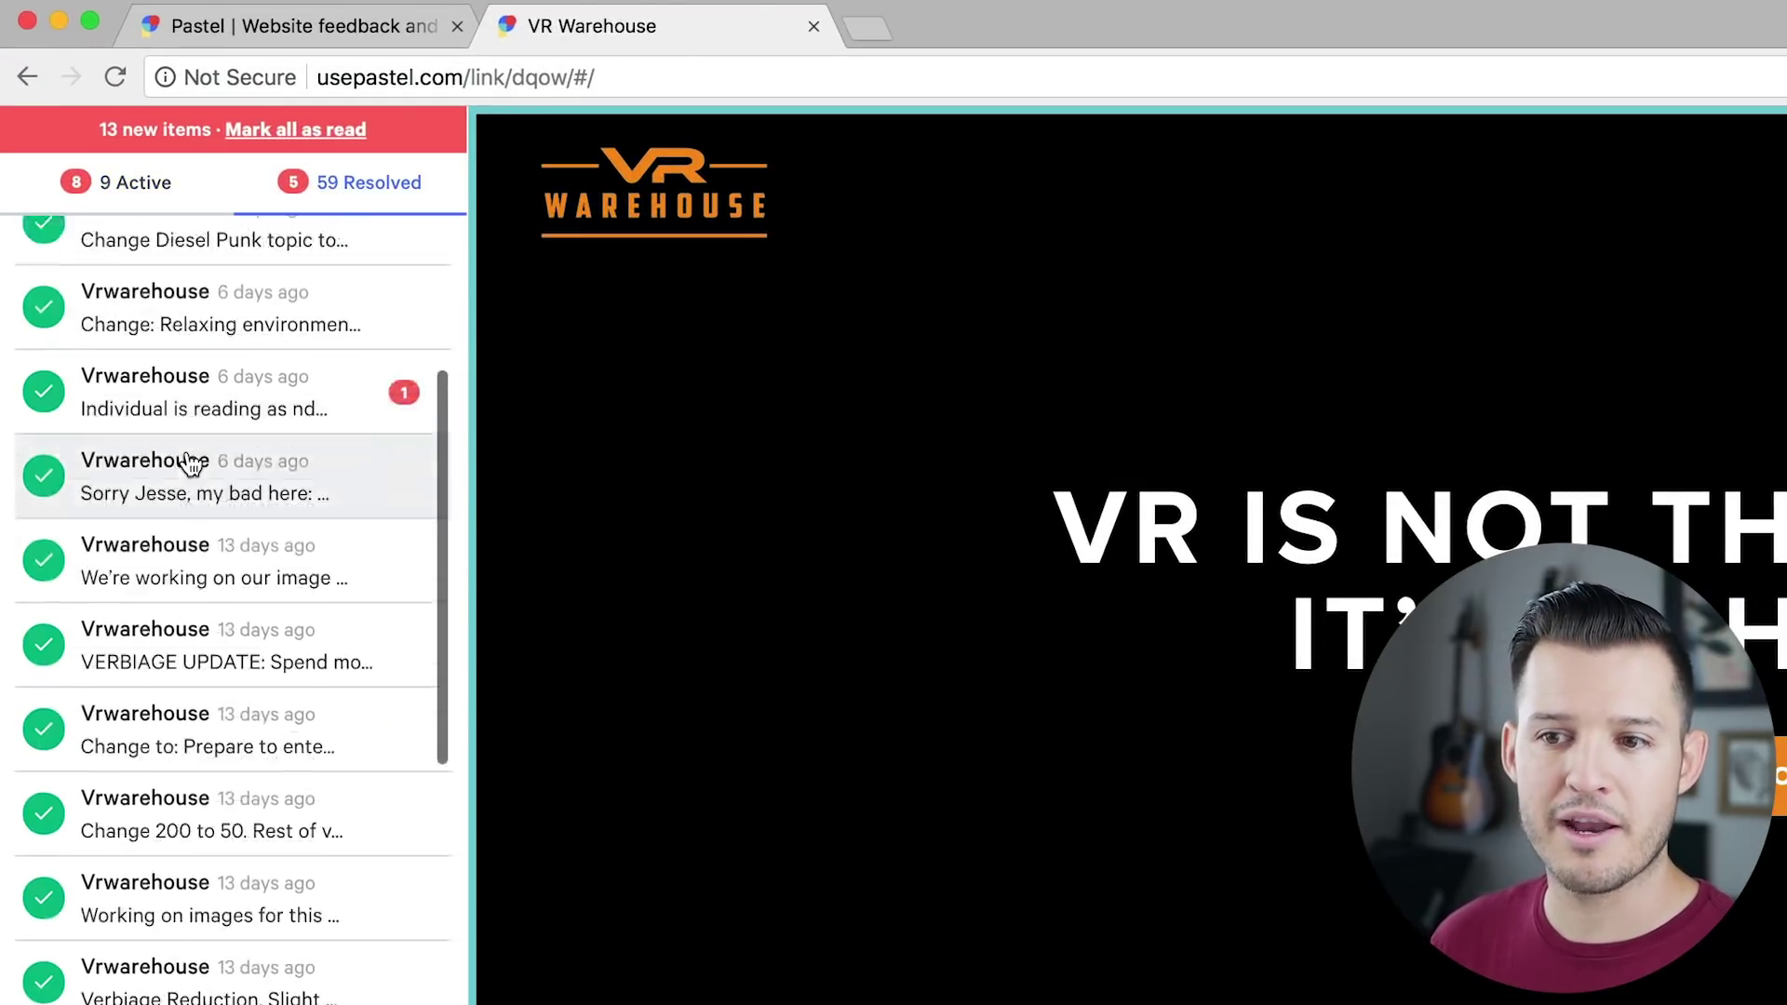
pyautogui.scroll(-10, 191, 463)
pyautogui.scroll(15, 230, 470)
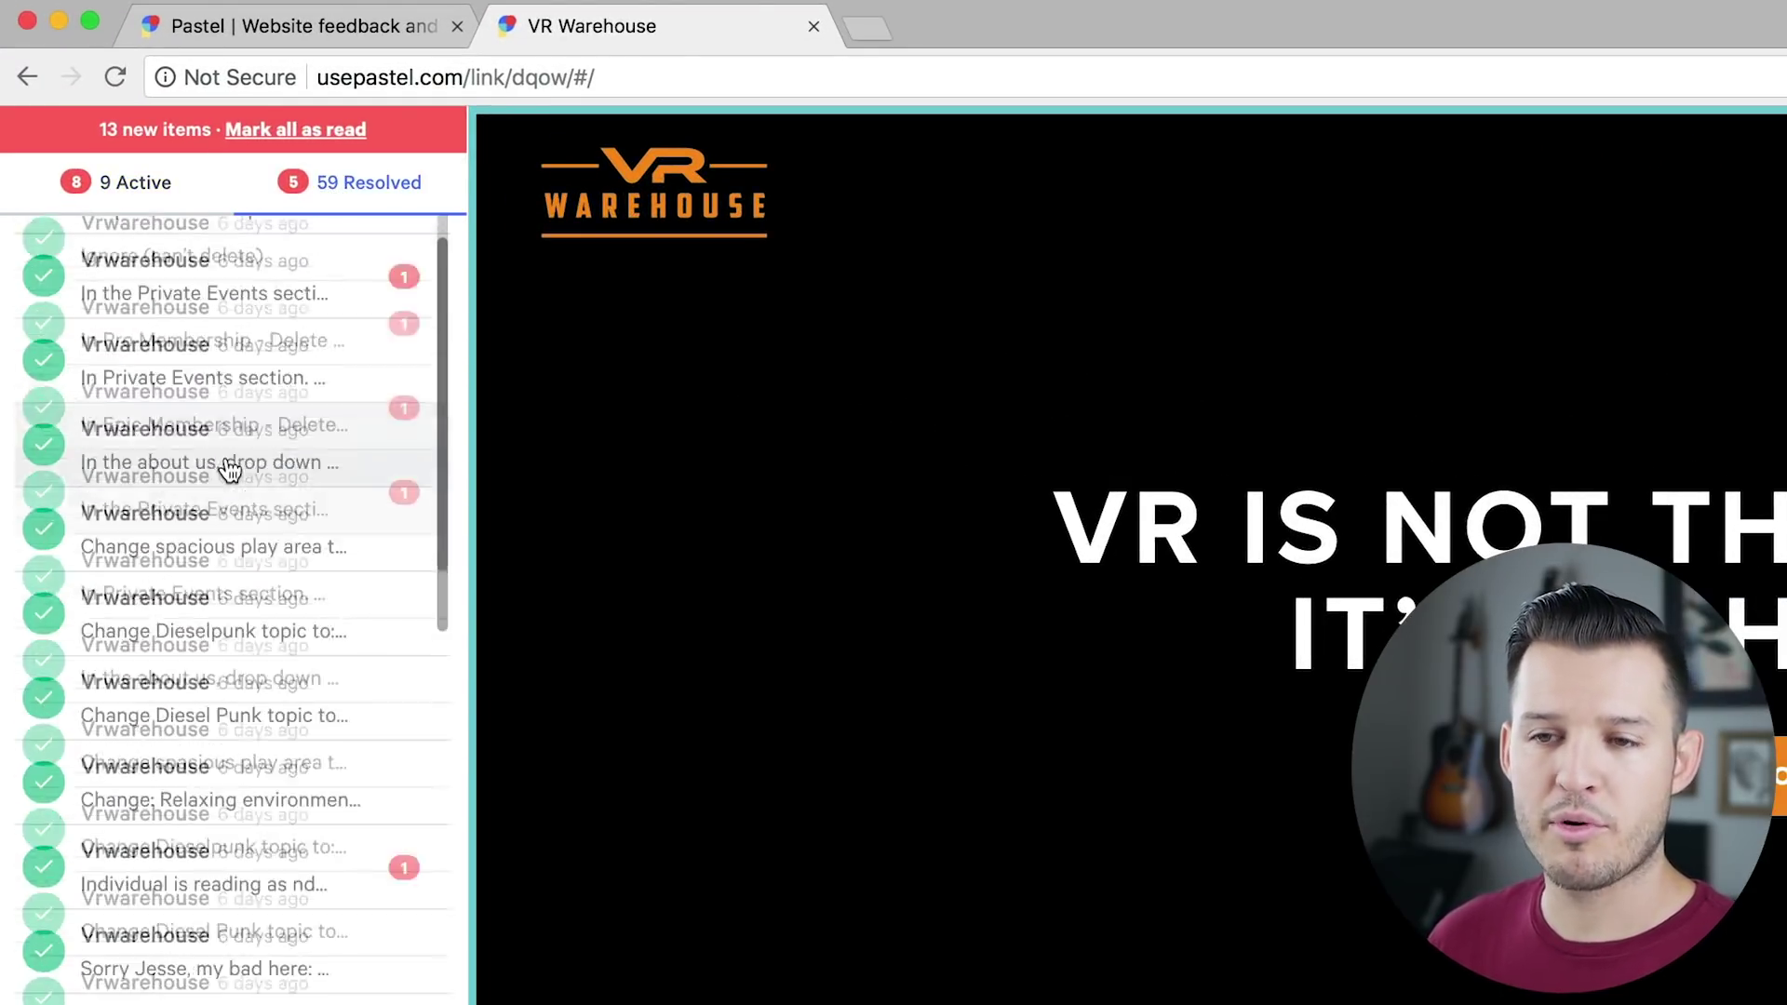
pyautogui.click(125, 184)
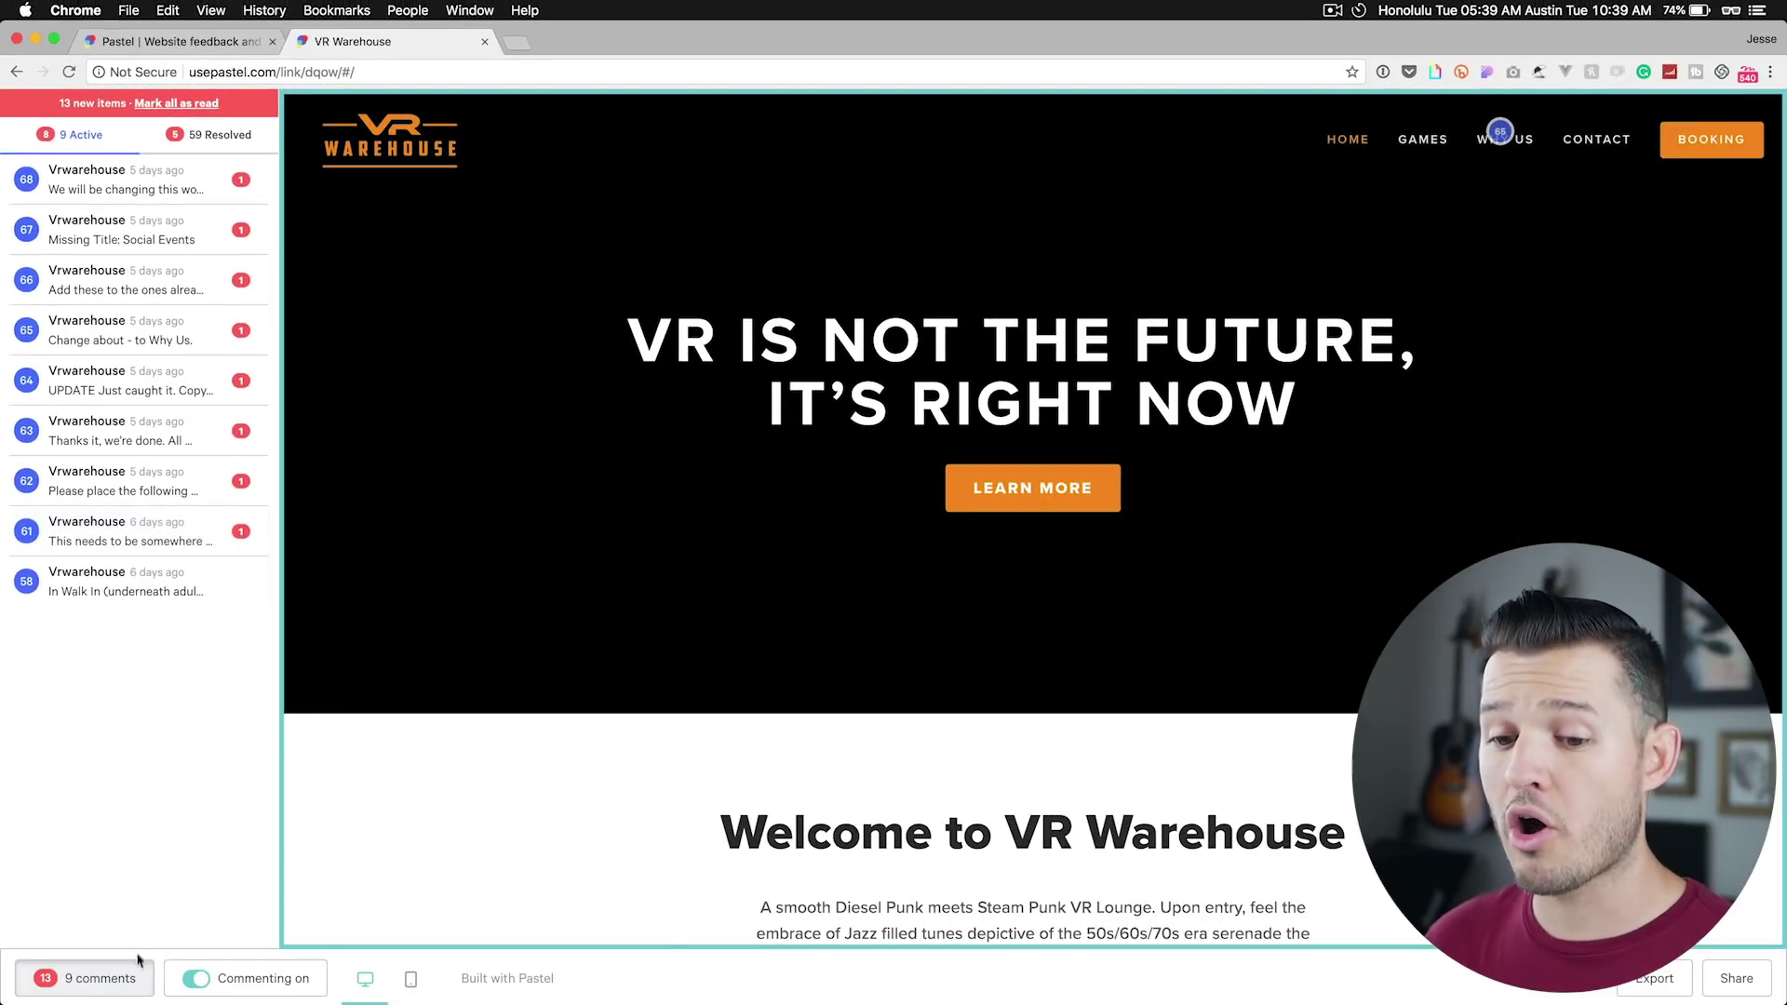
# Close the sidebar, turn commenting off, visit the Games page, and open comment 69
pyautogui.click(122, 985)
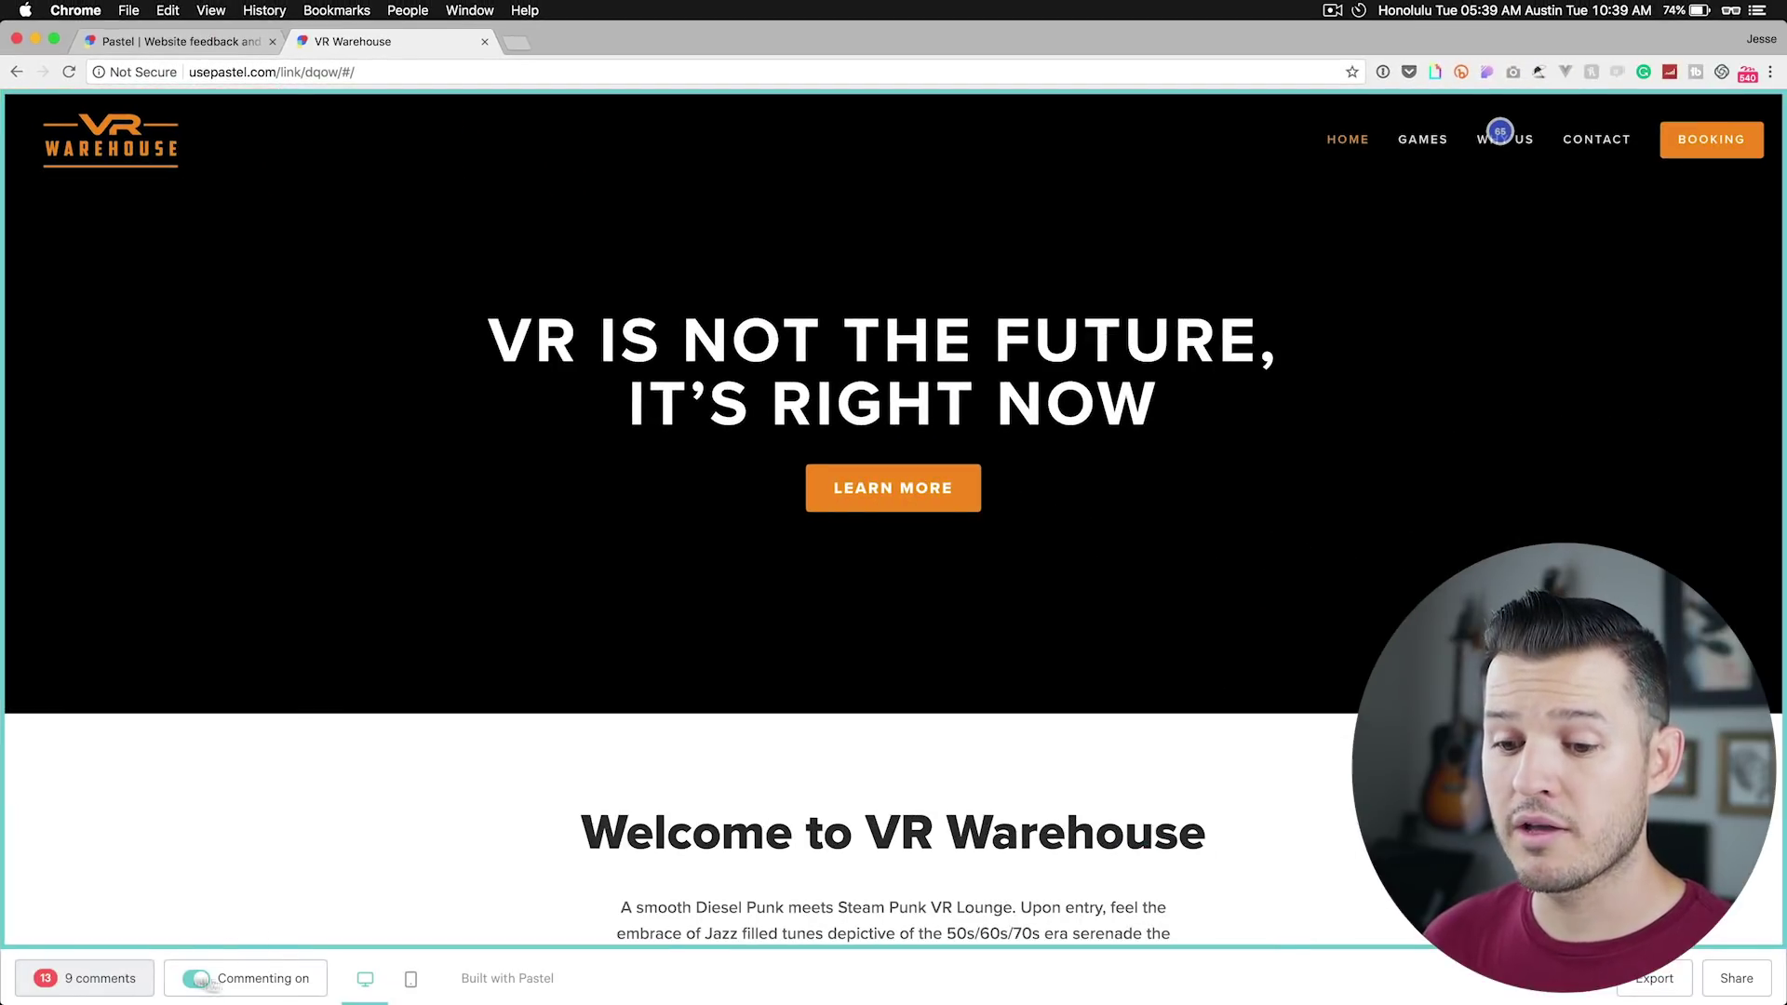
pyautogui.click(230, 986)
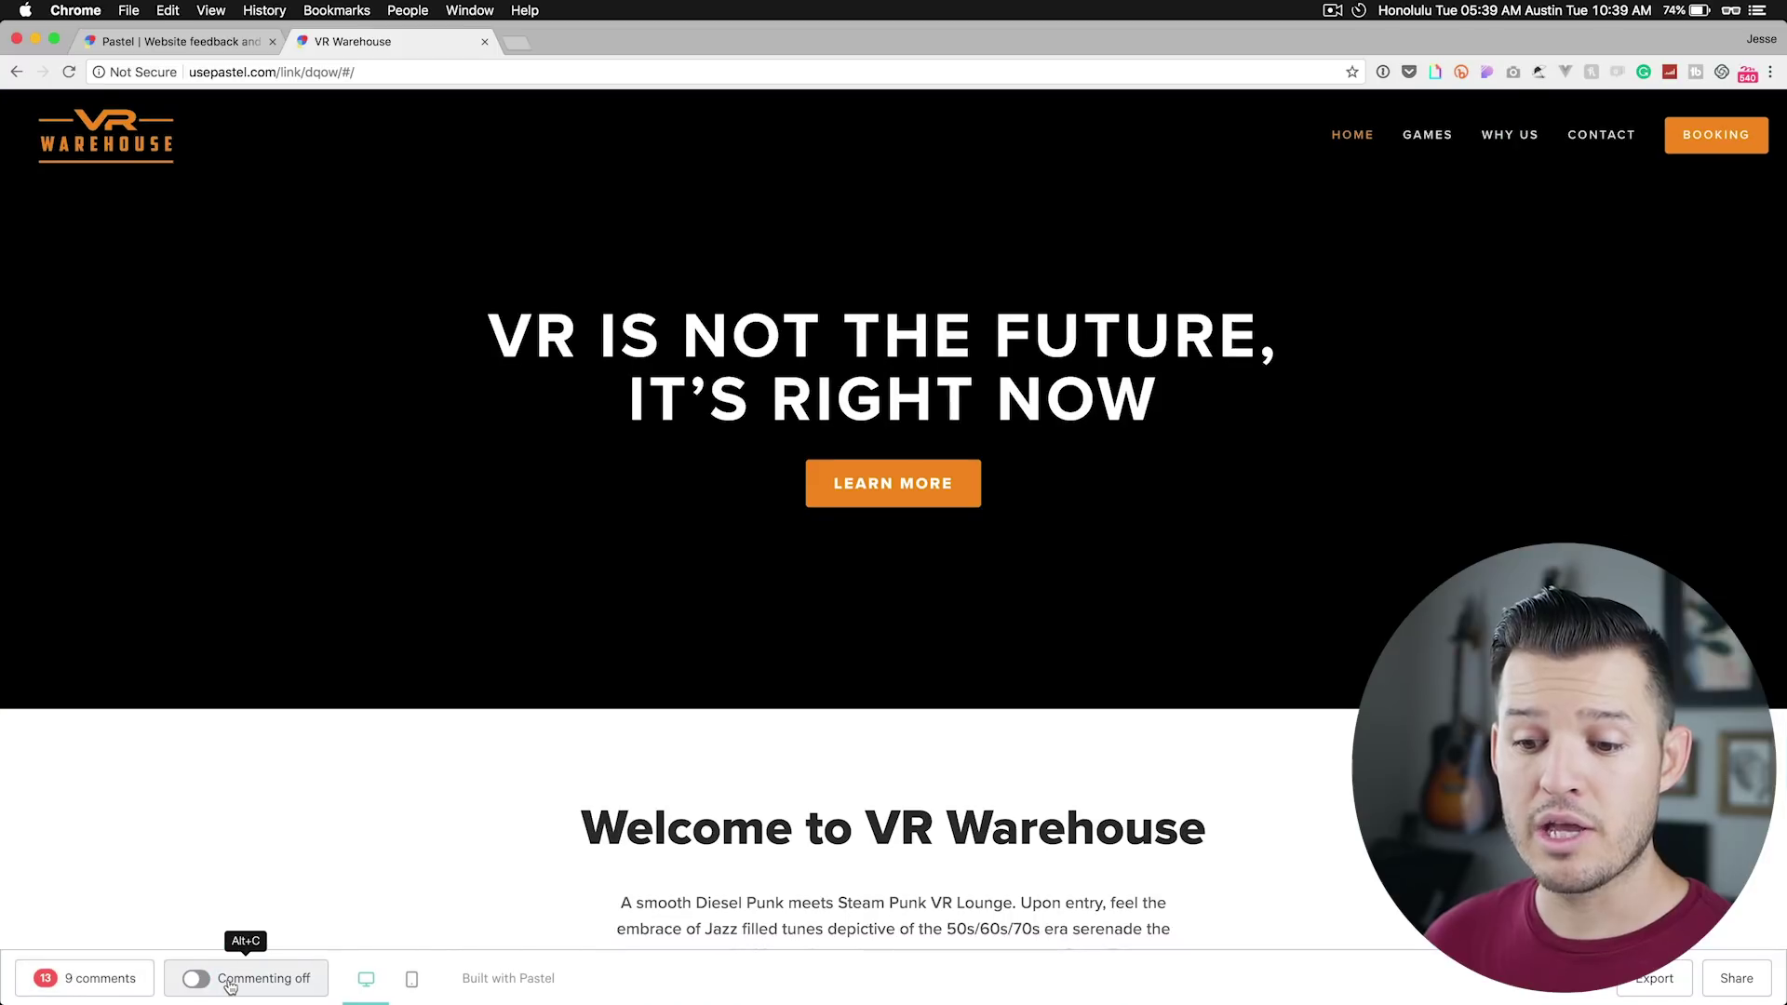
pyautogui.click(1424, 138)
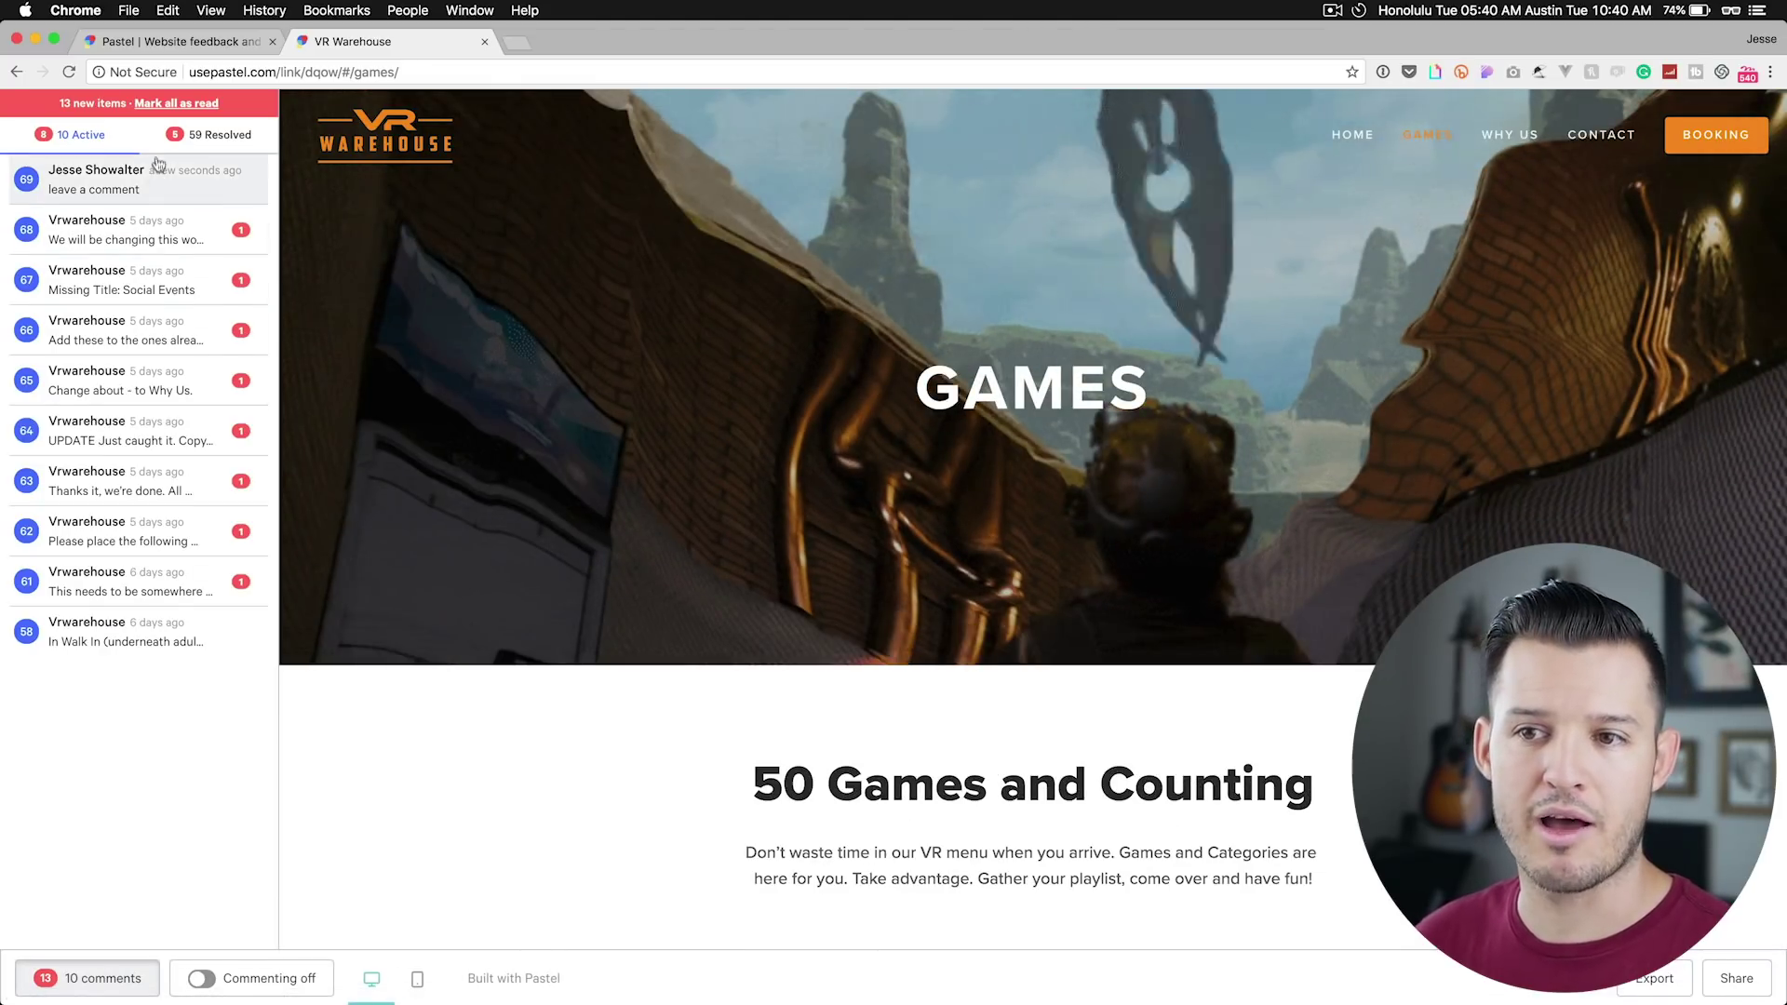
pyautogui.click(136, 194)
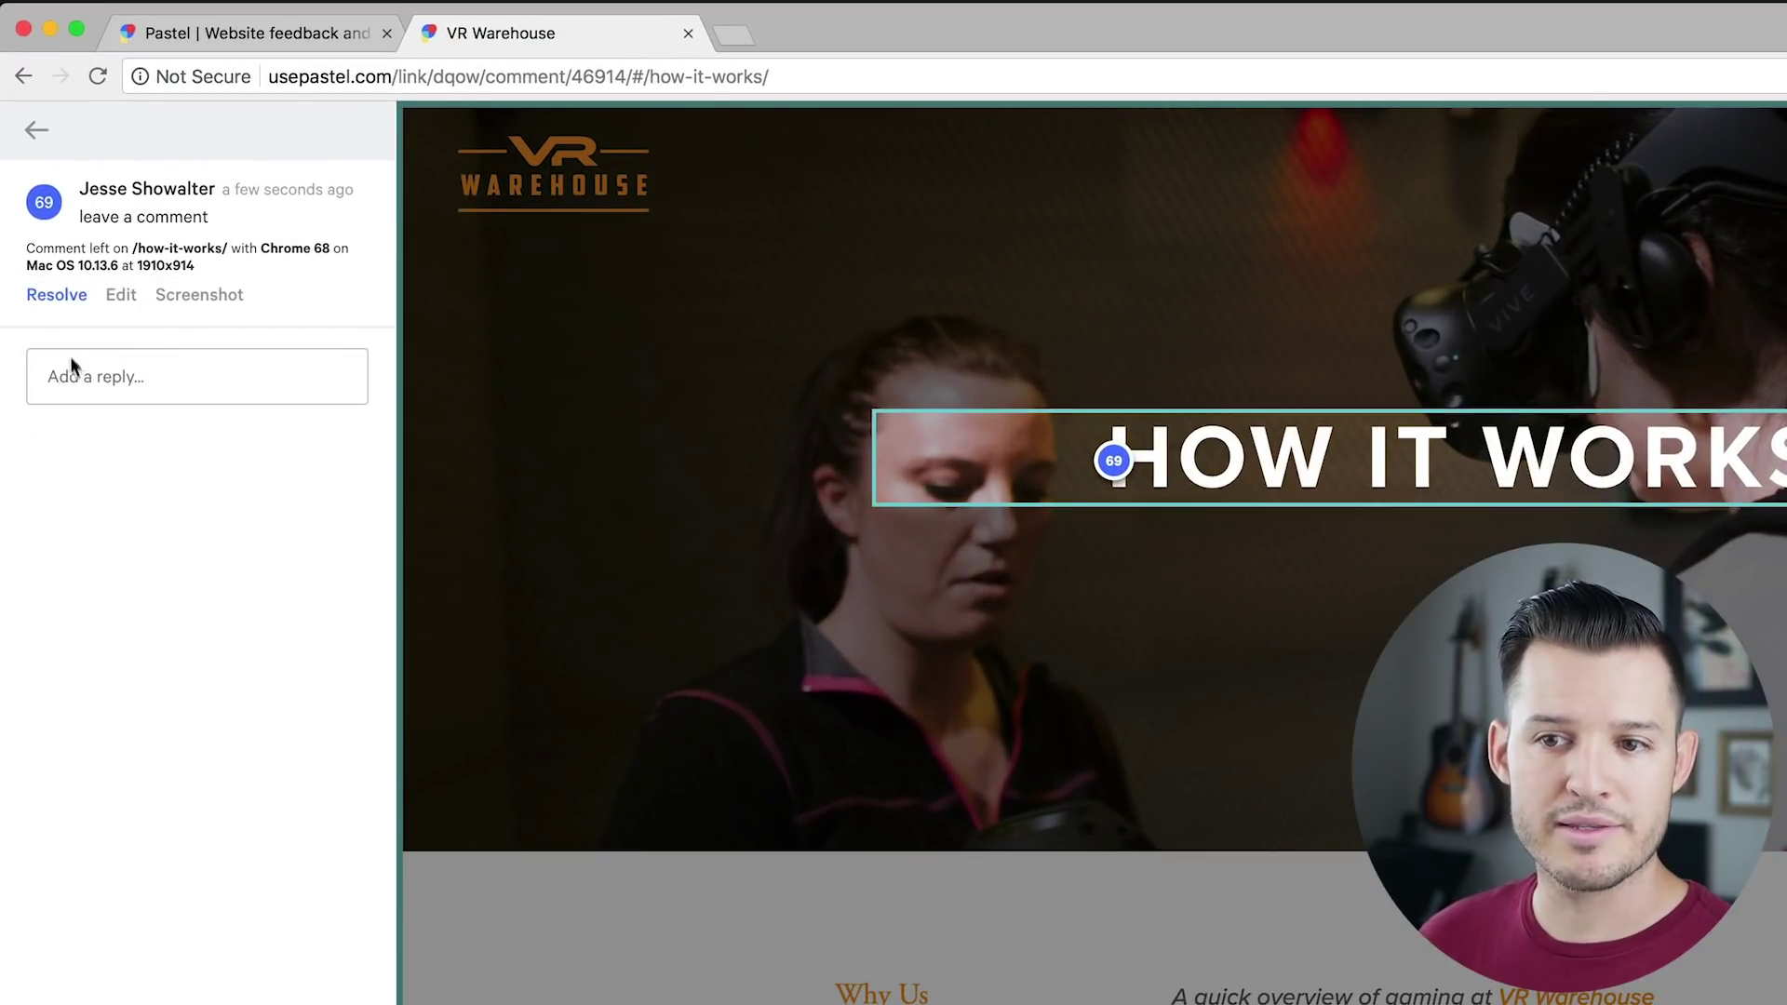
# Reword comment 69 to 'this looks good' and save it
pyautogui.click(126, 295)
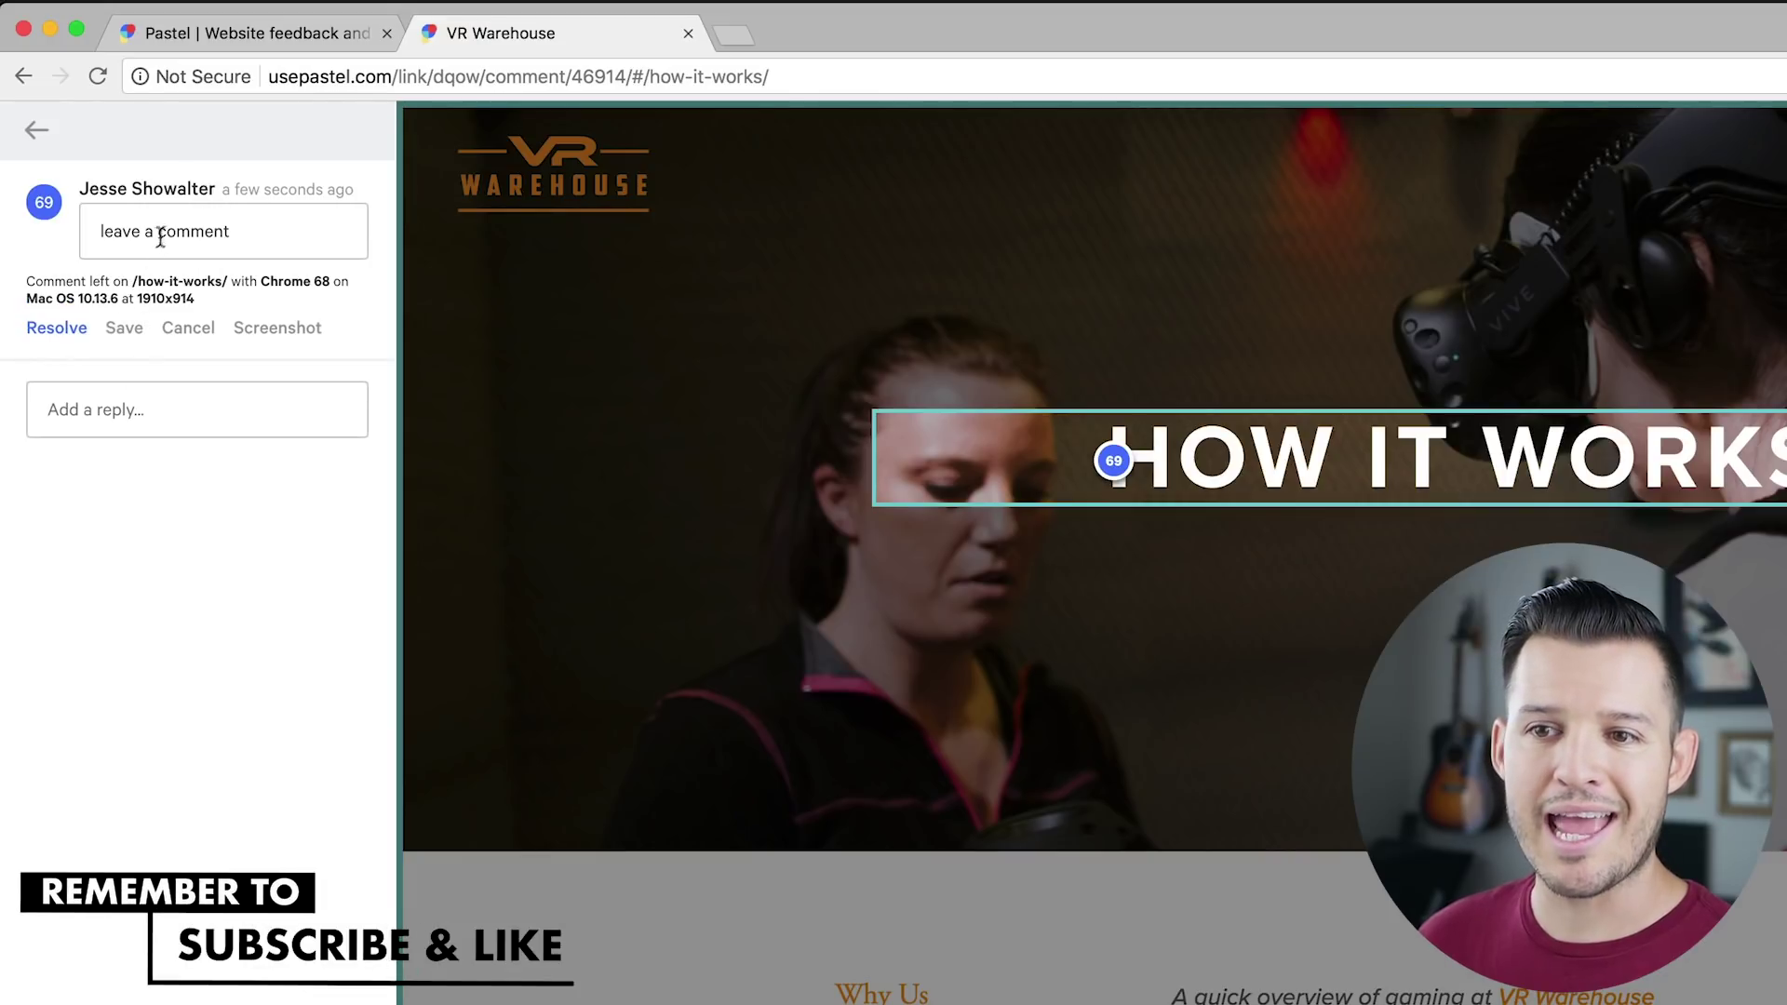
pyautogui.moveTo(250, 230); pyautogui.dragTo(87, 239)
pyautogui.write('this loooks good')
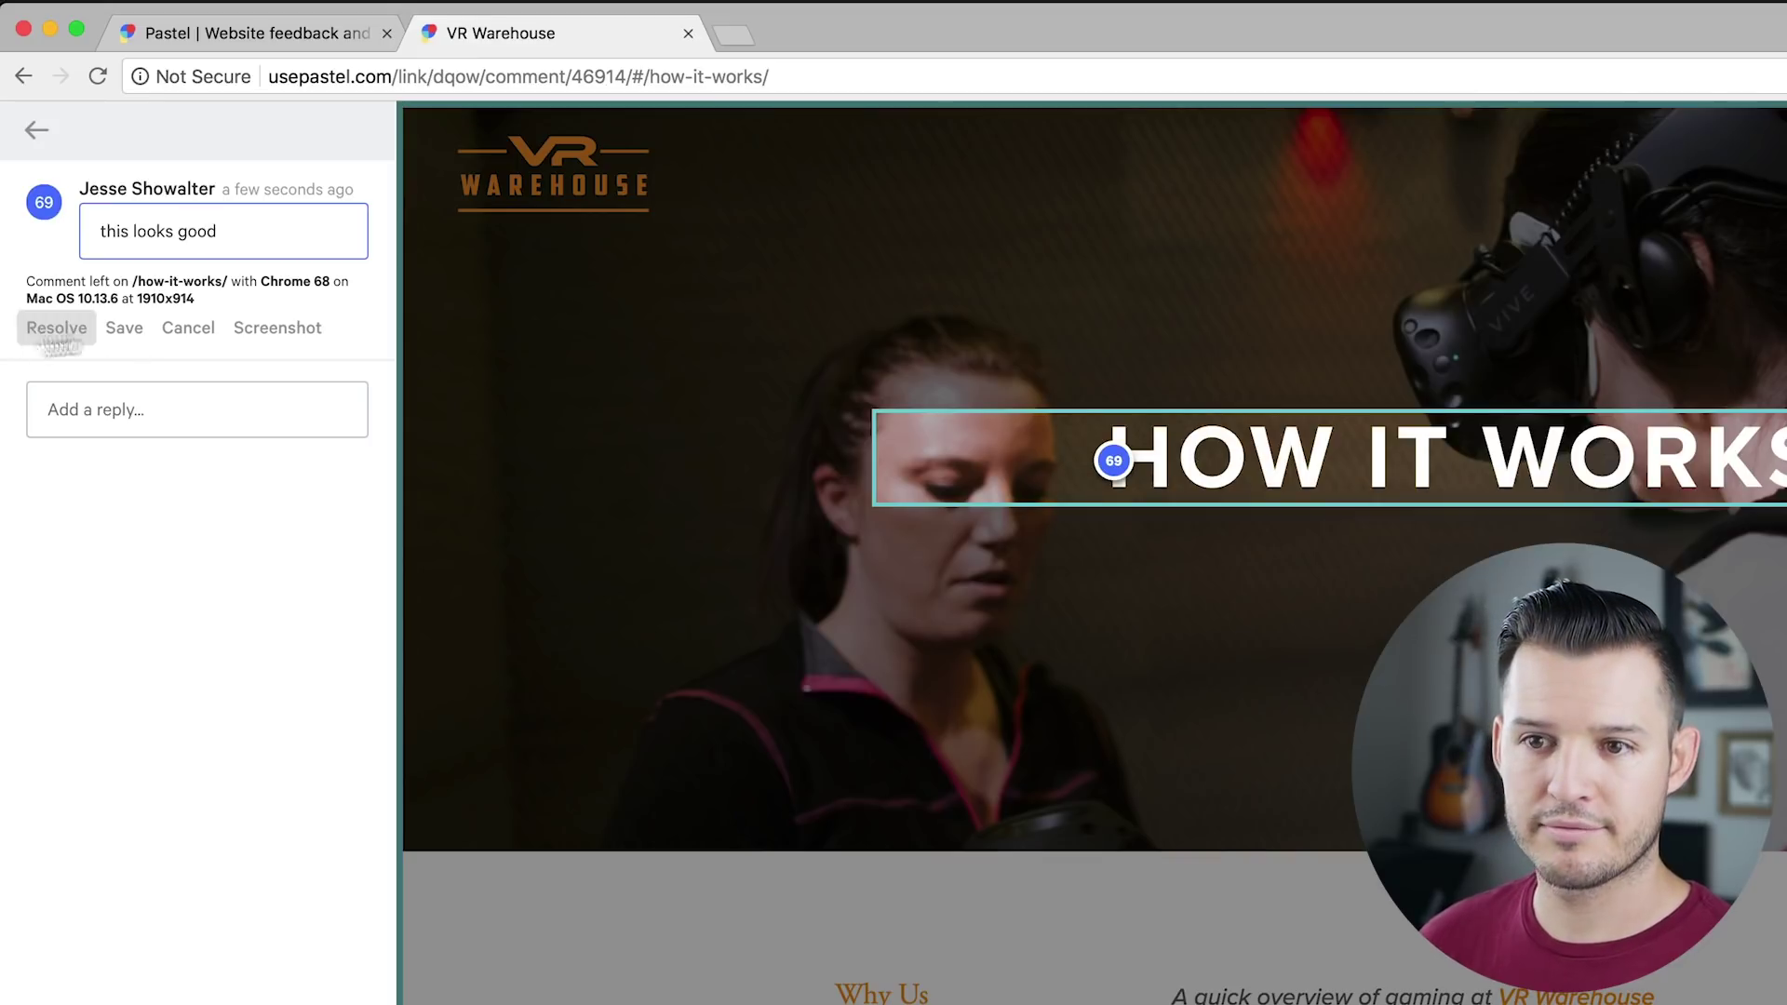
pyautogui.click(130, 329)
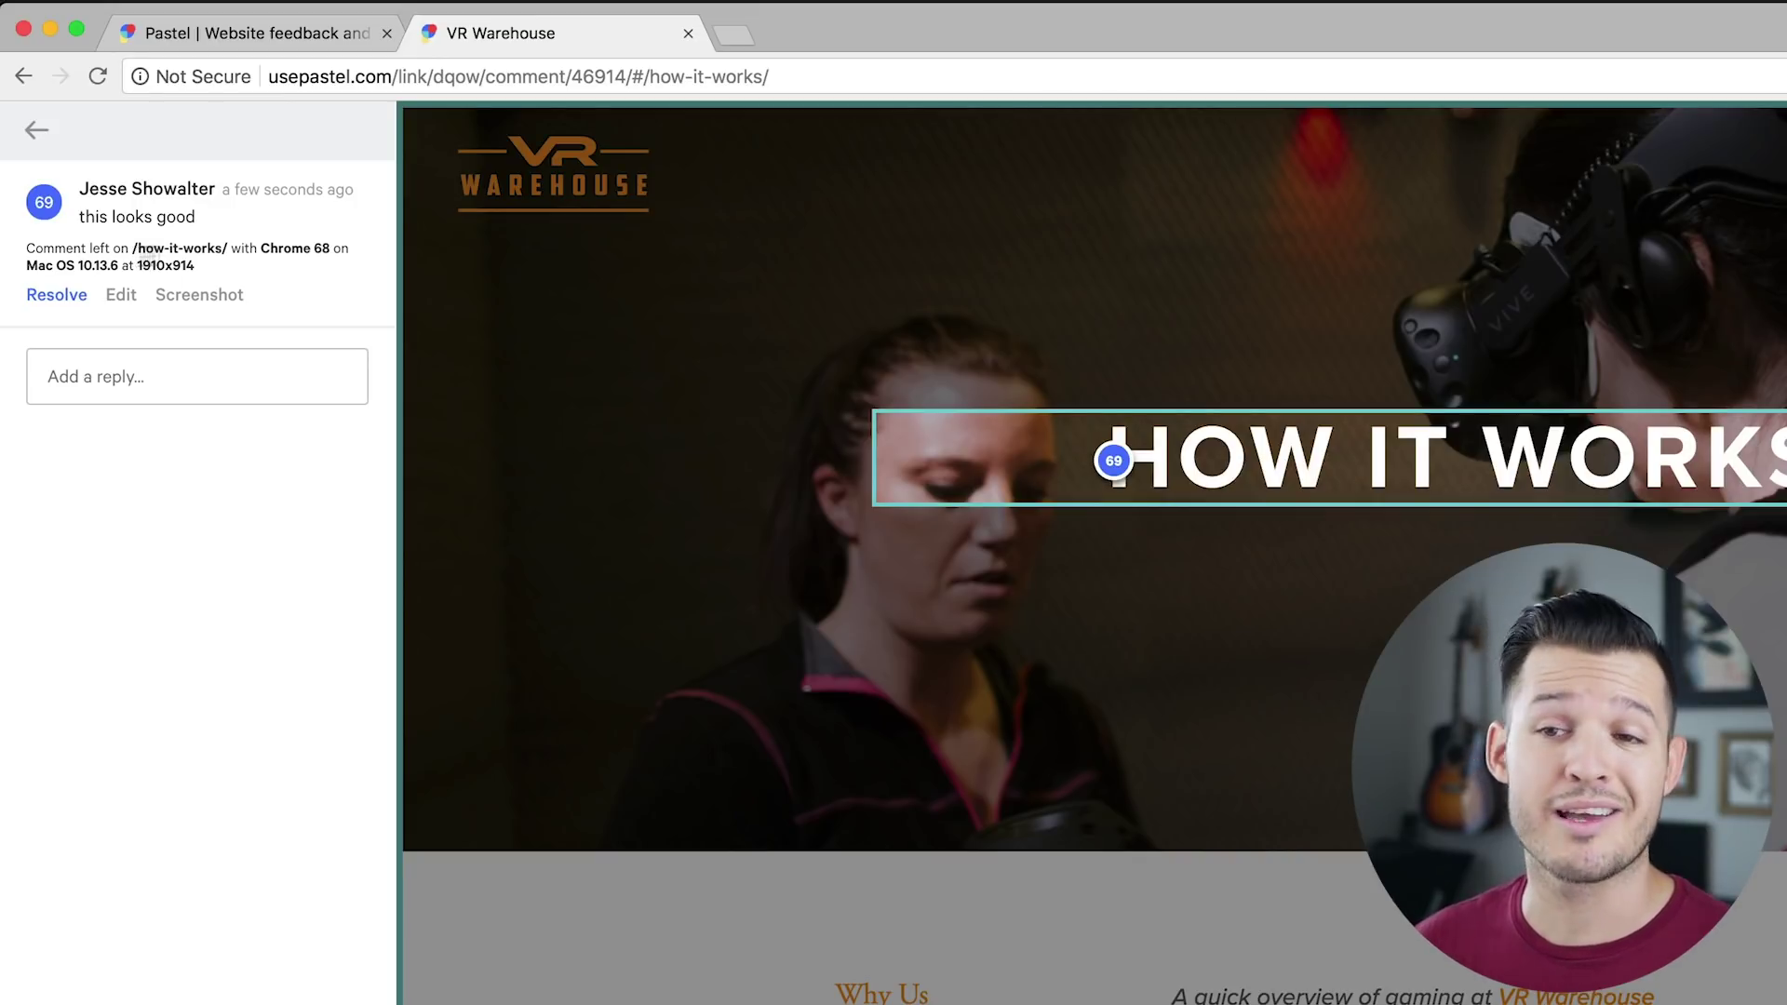
# Resolve comment 69, confirm it in the Resolved list, then return to Active comments
pyautogui.click(56, 294)
pyautogui.click(48, 144)
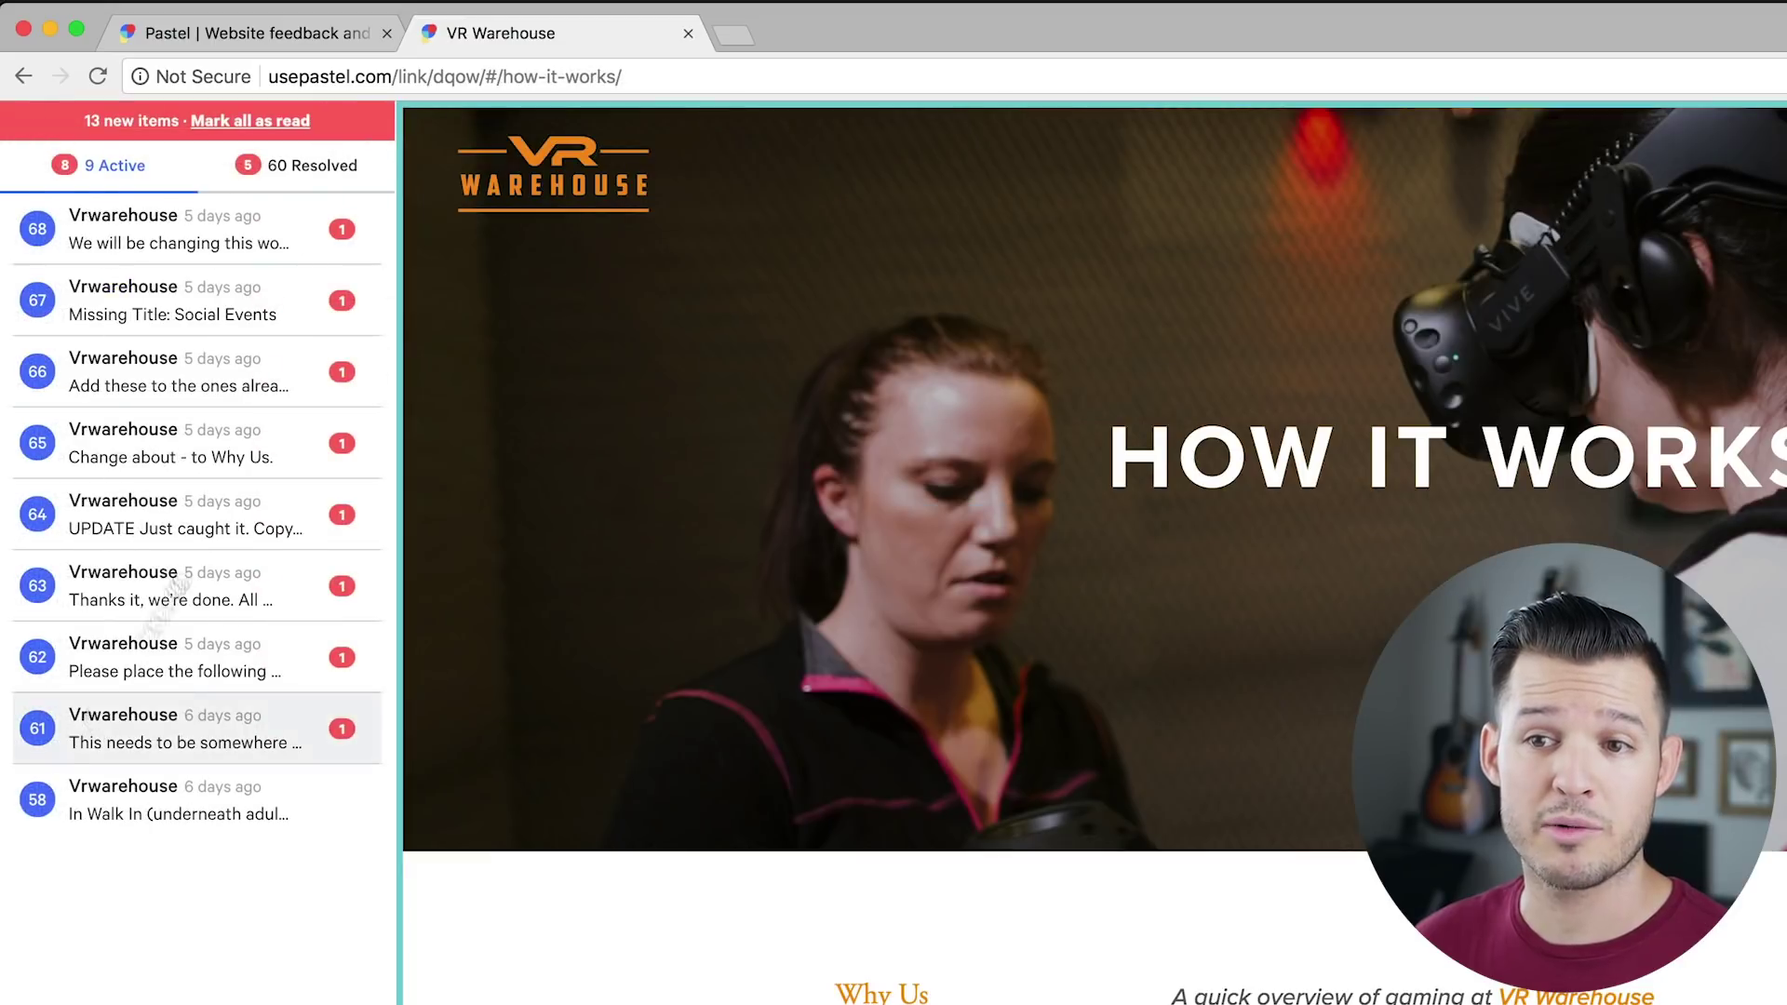
pyautogui.click(277, 176)
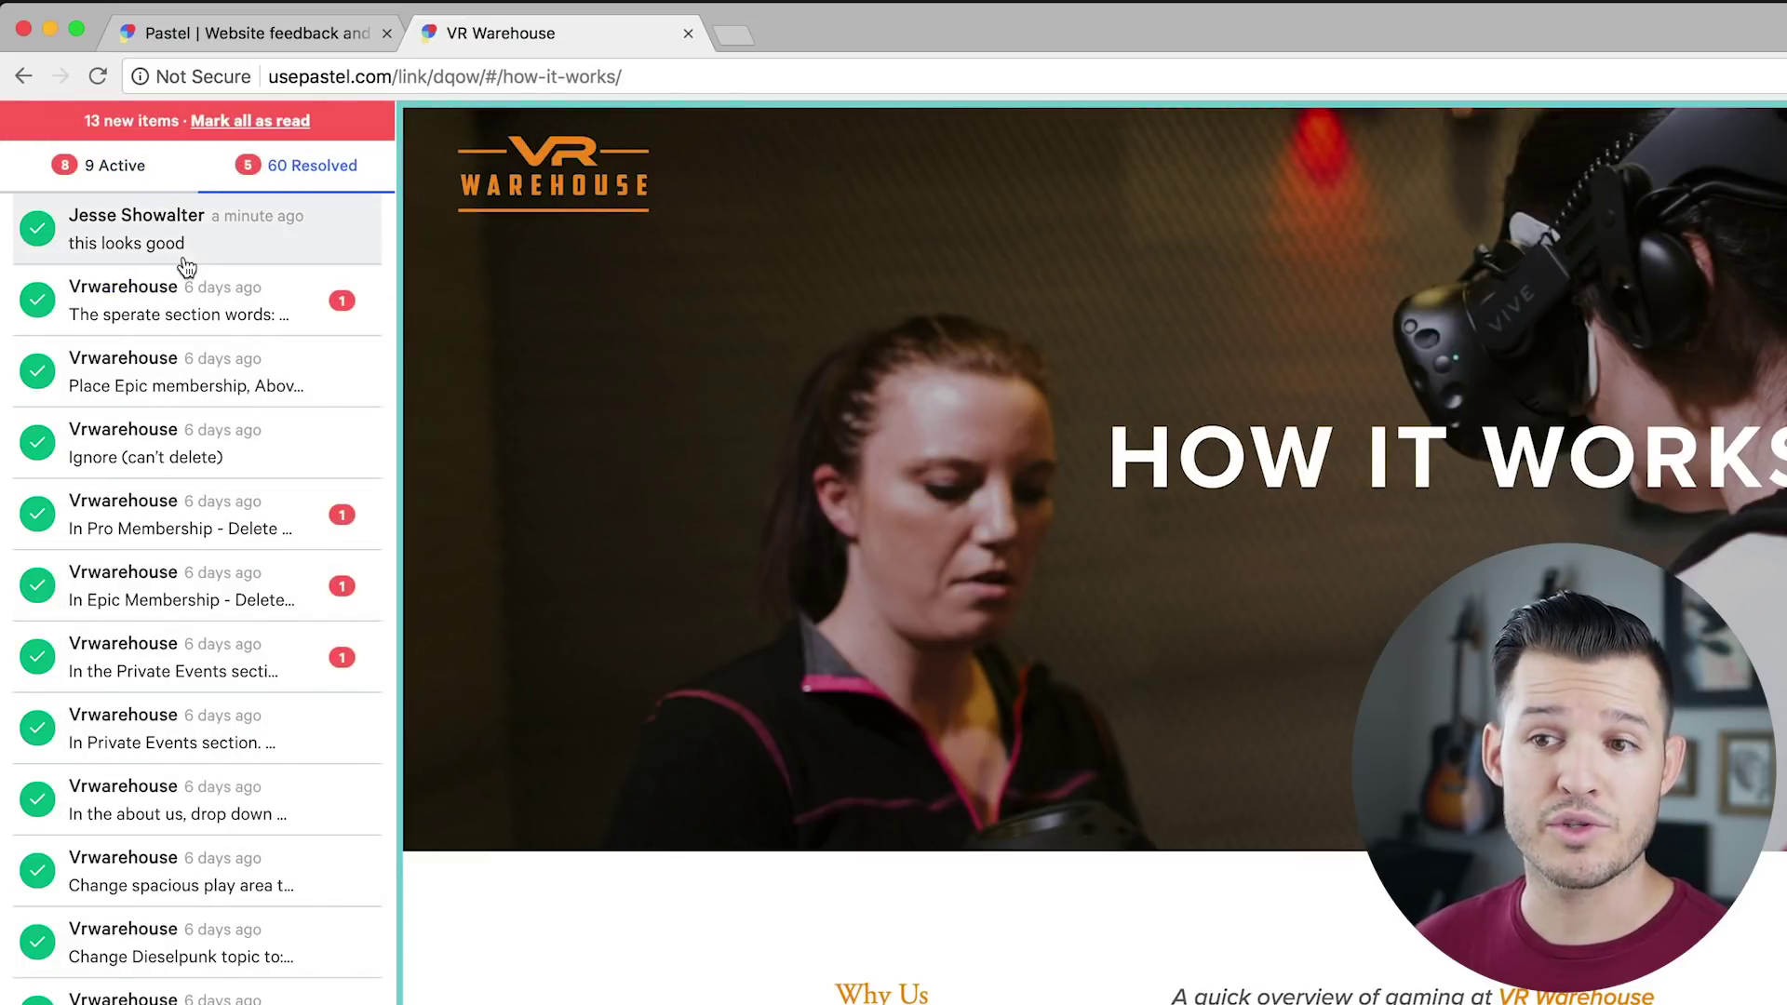
pyautogui.click(103, 172)
# Mark all new comments as read, check the site's mobile menu, then return to desktop view
pyautogui.click(242, 121)
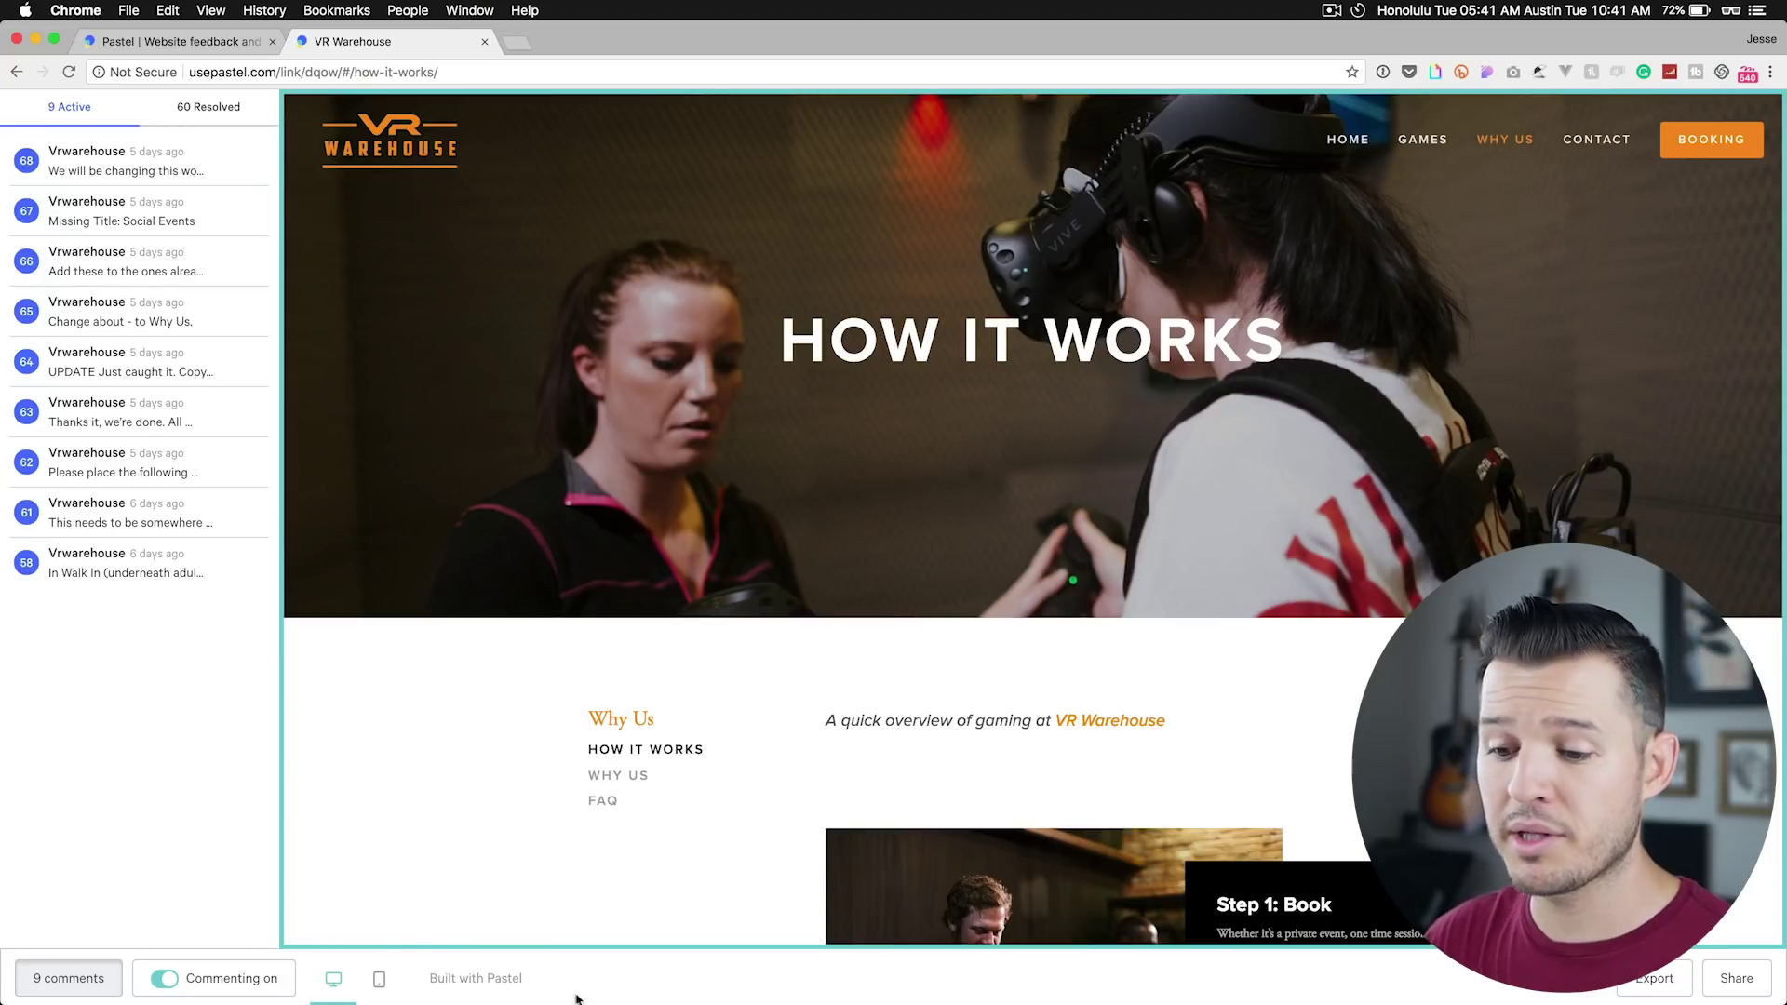
pyautogui.click(377, 984)
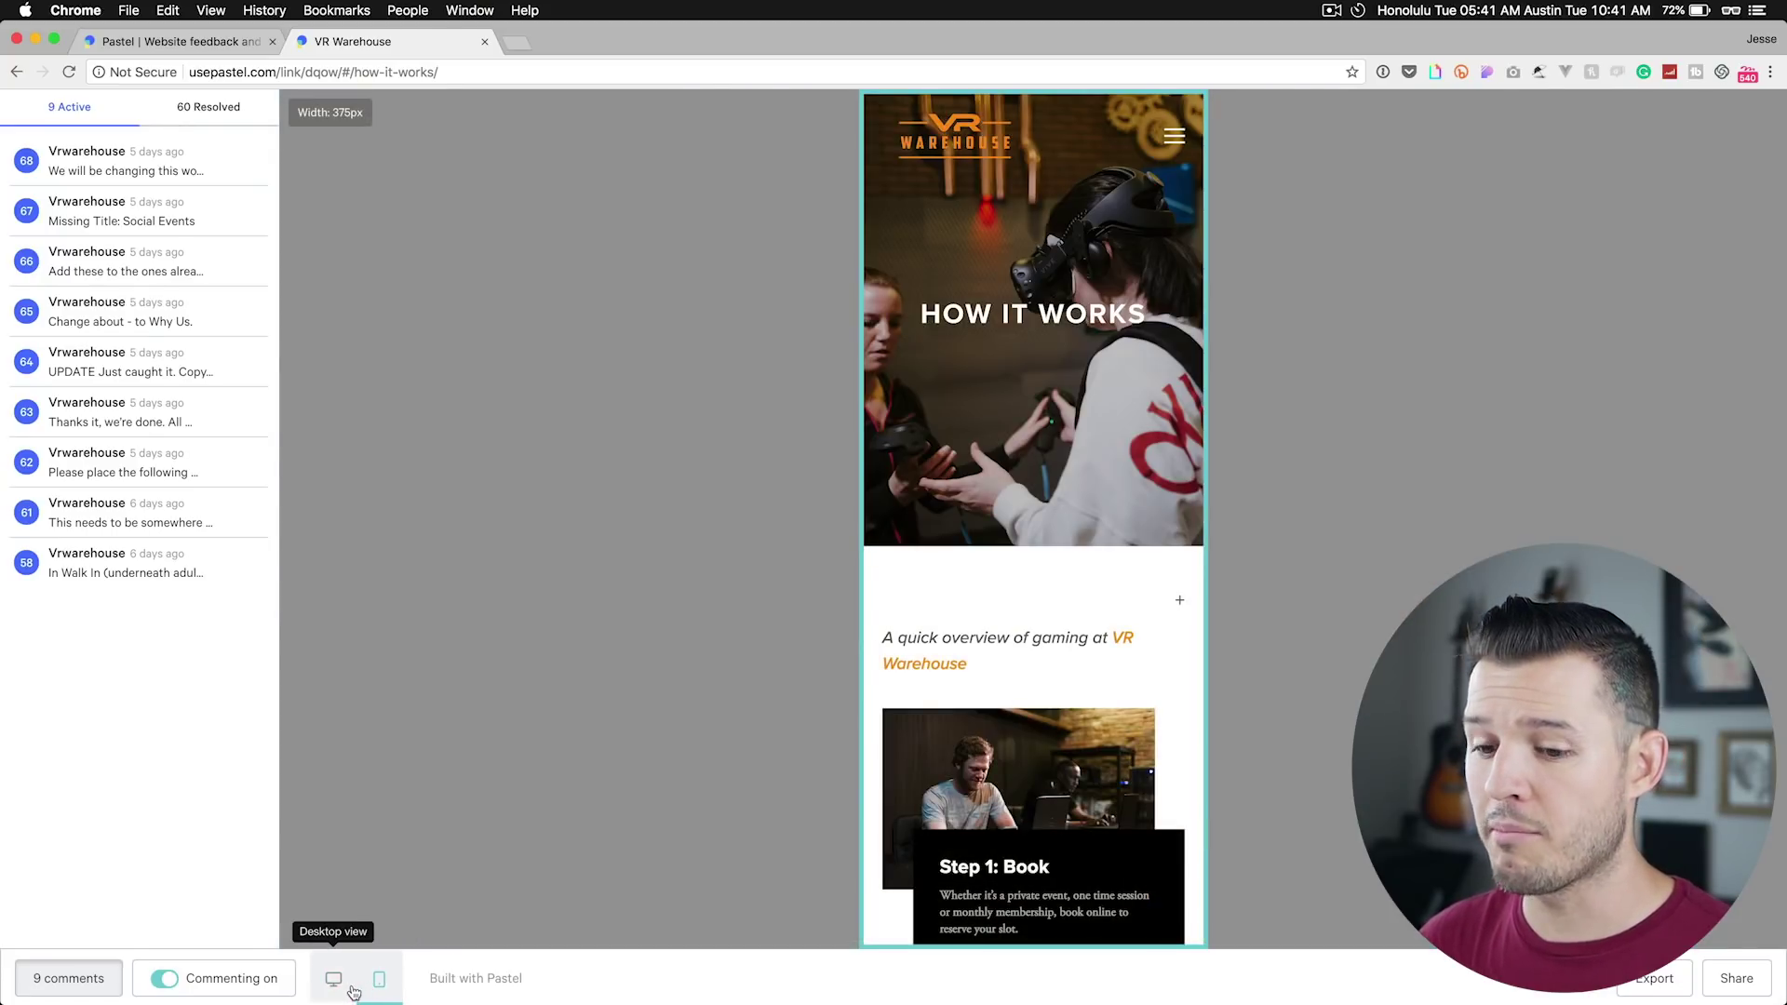
pyautogui.click(261, 978)
pyautogui.click(1176, 133)
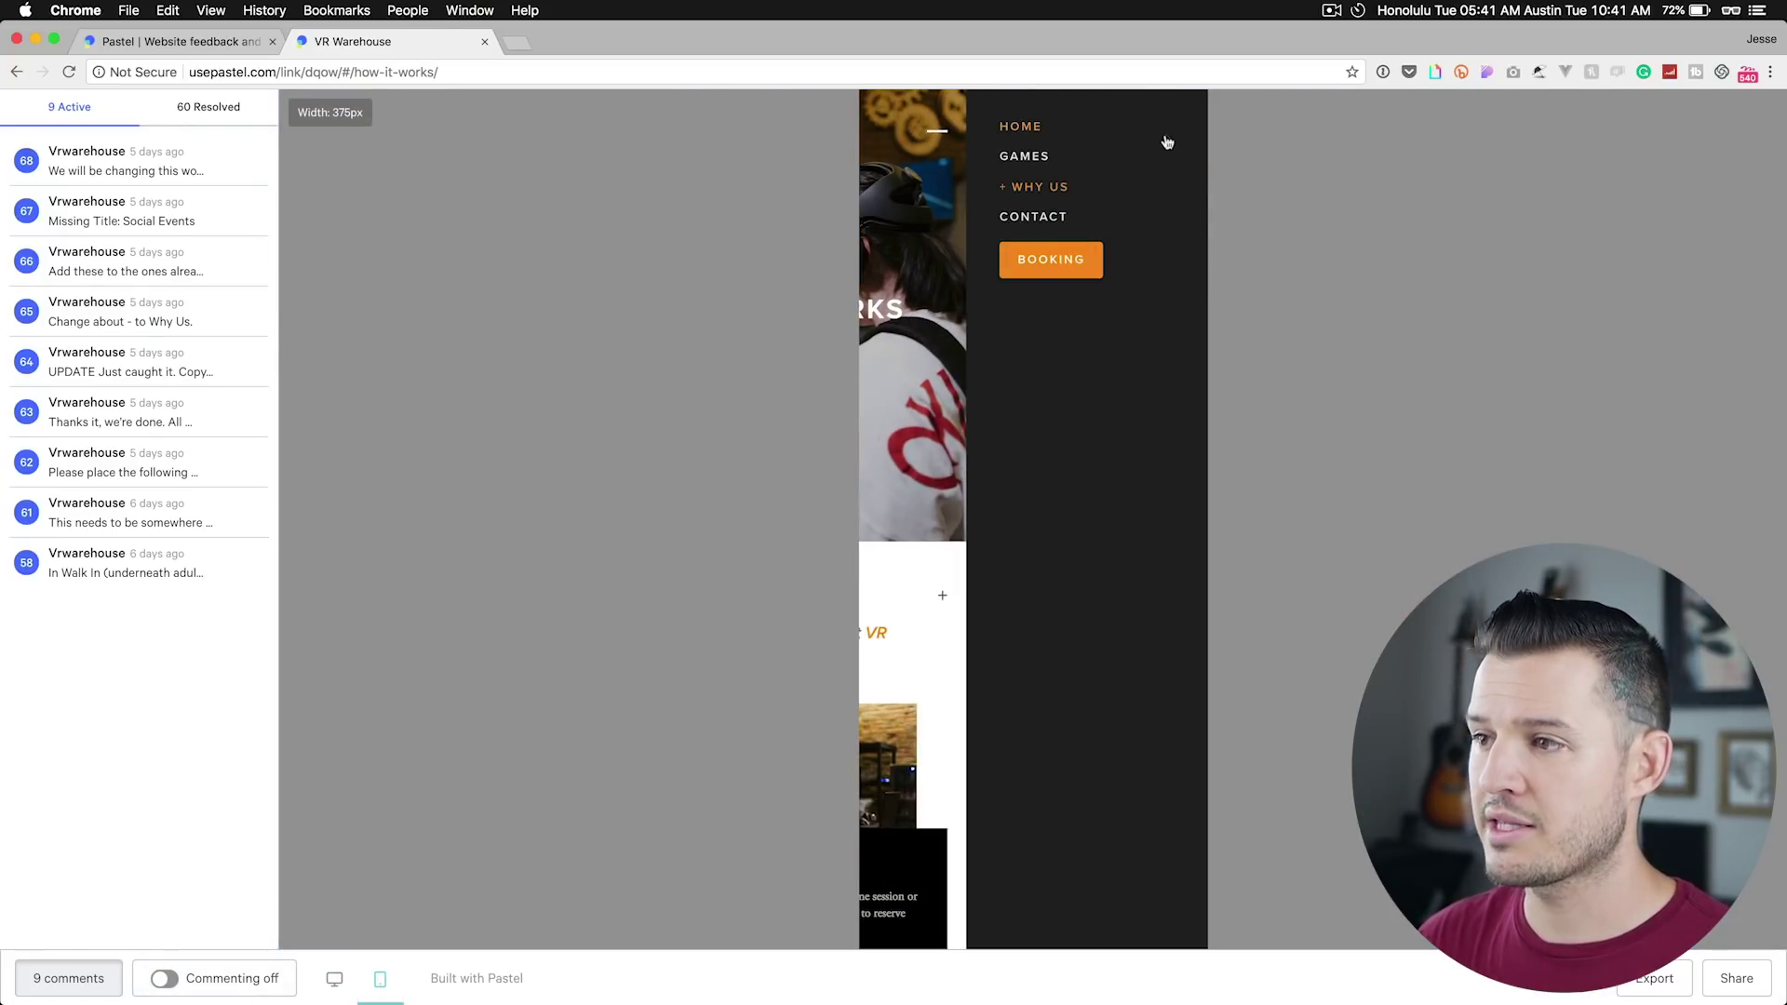
pyautogui.click(335, 974)
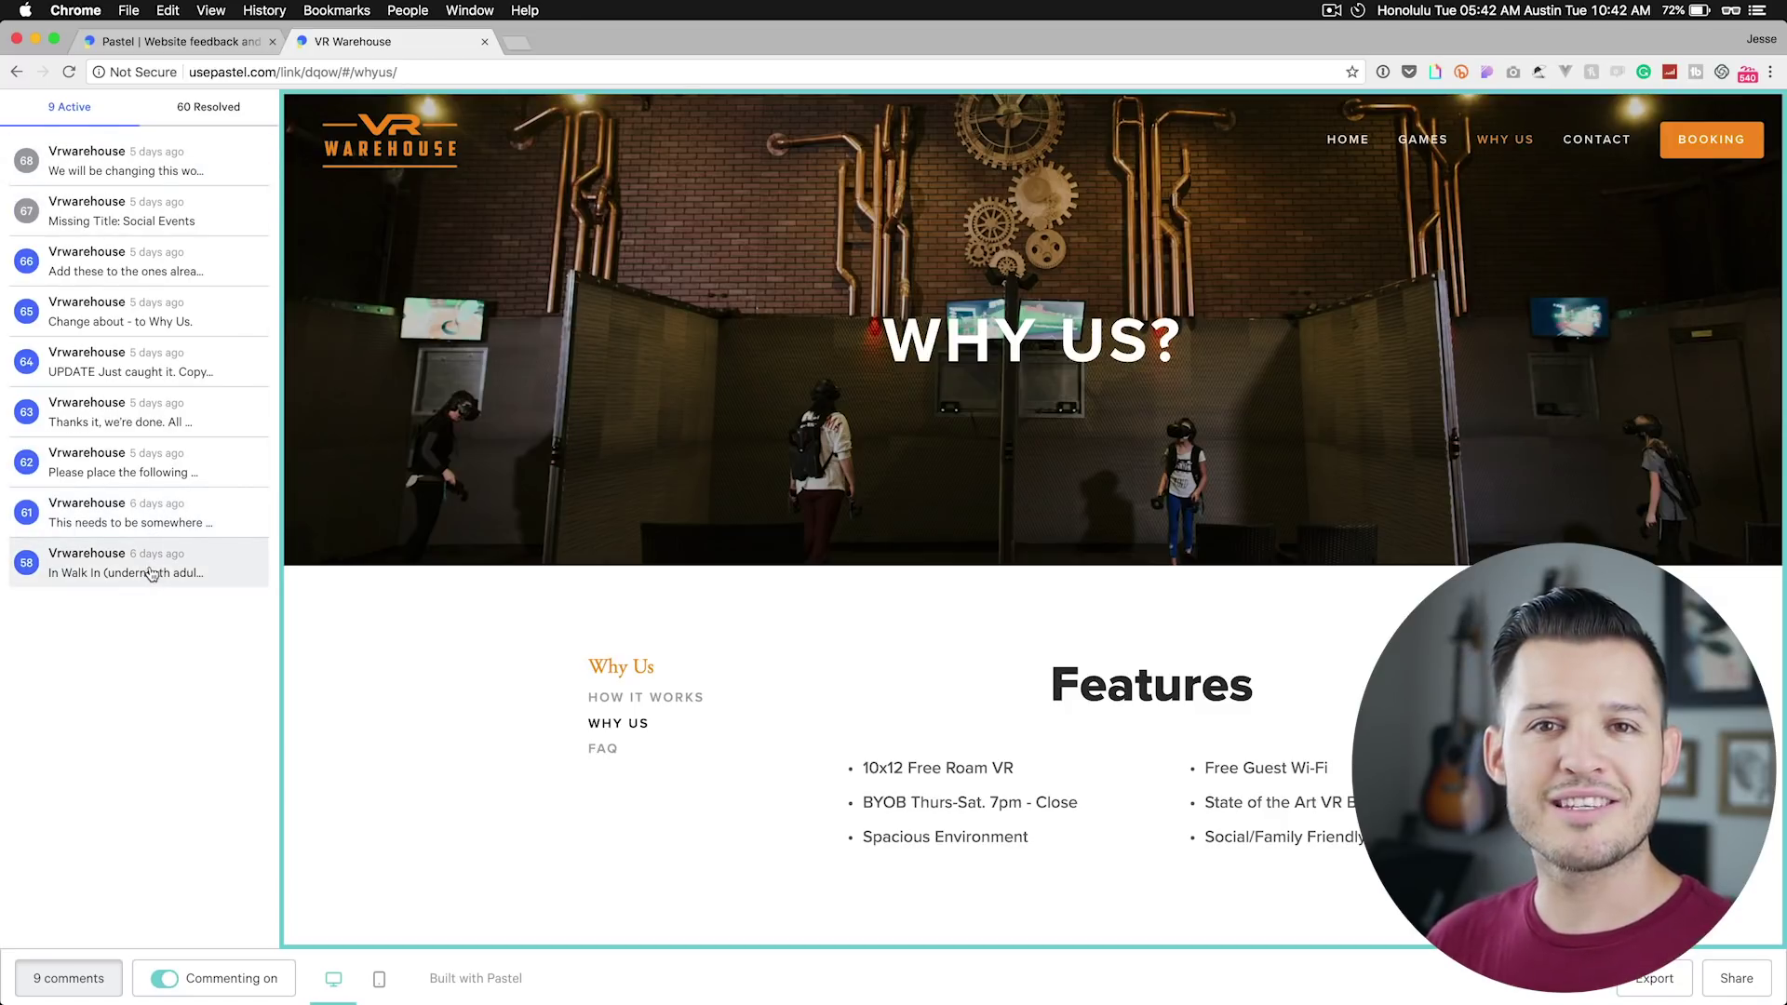
# Export the active comments to the VR Warehouse Trello board and open the wordplay ToDo card
pyautogui.click(1662, 978)
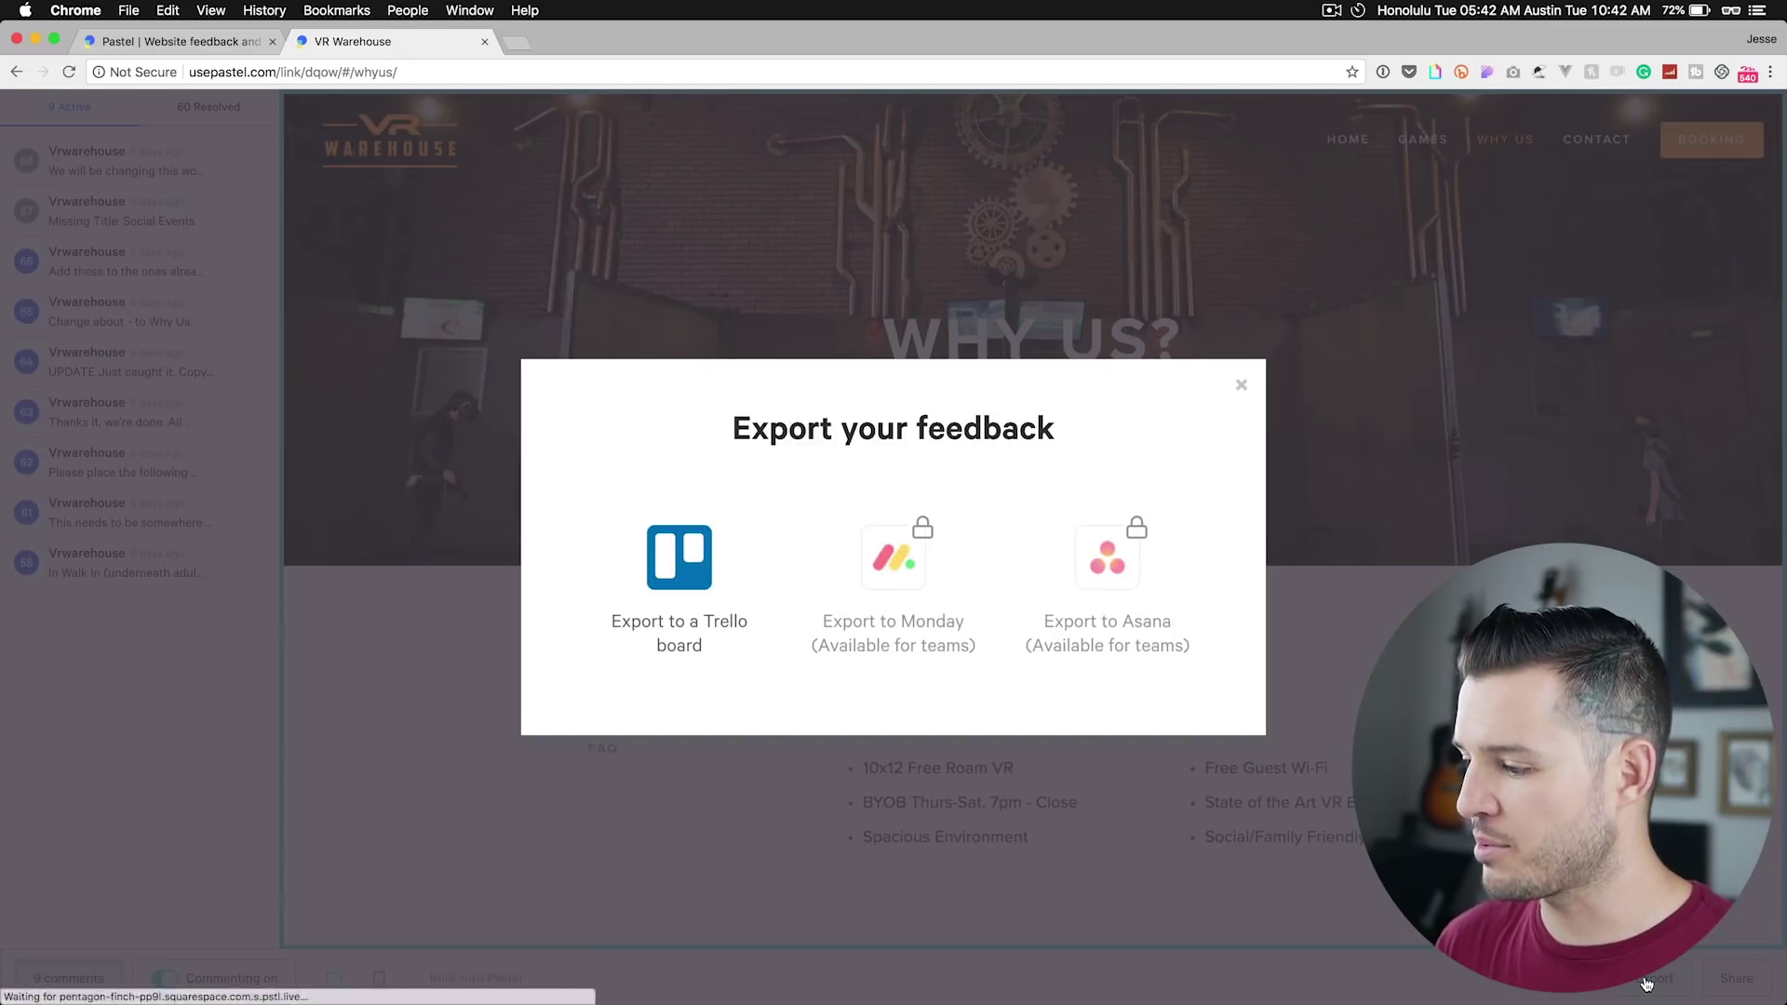
pyautogui.click(679, 559)
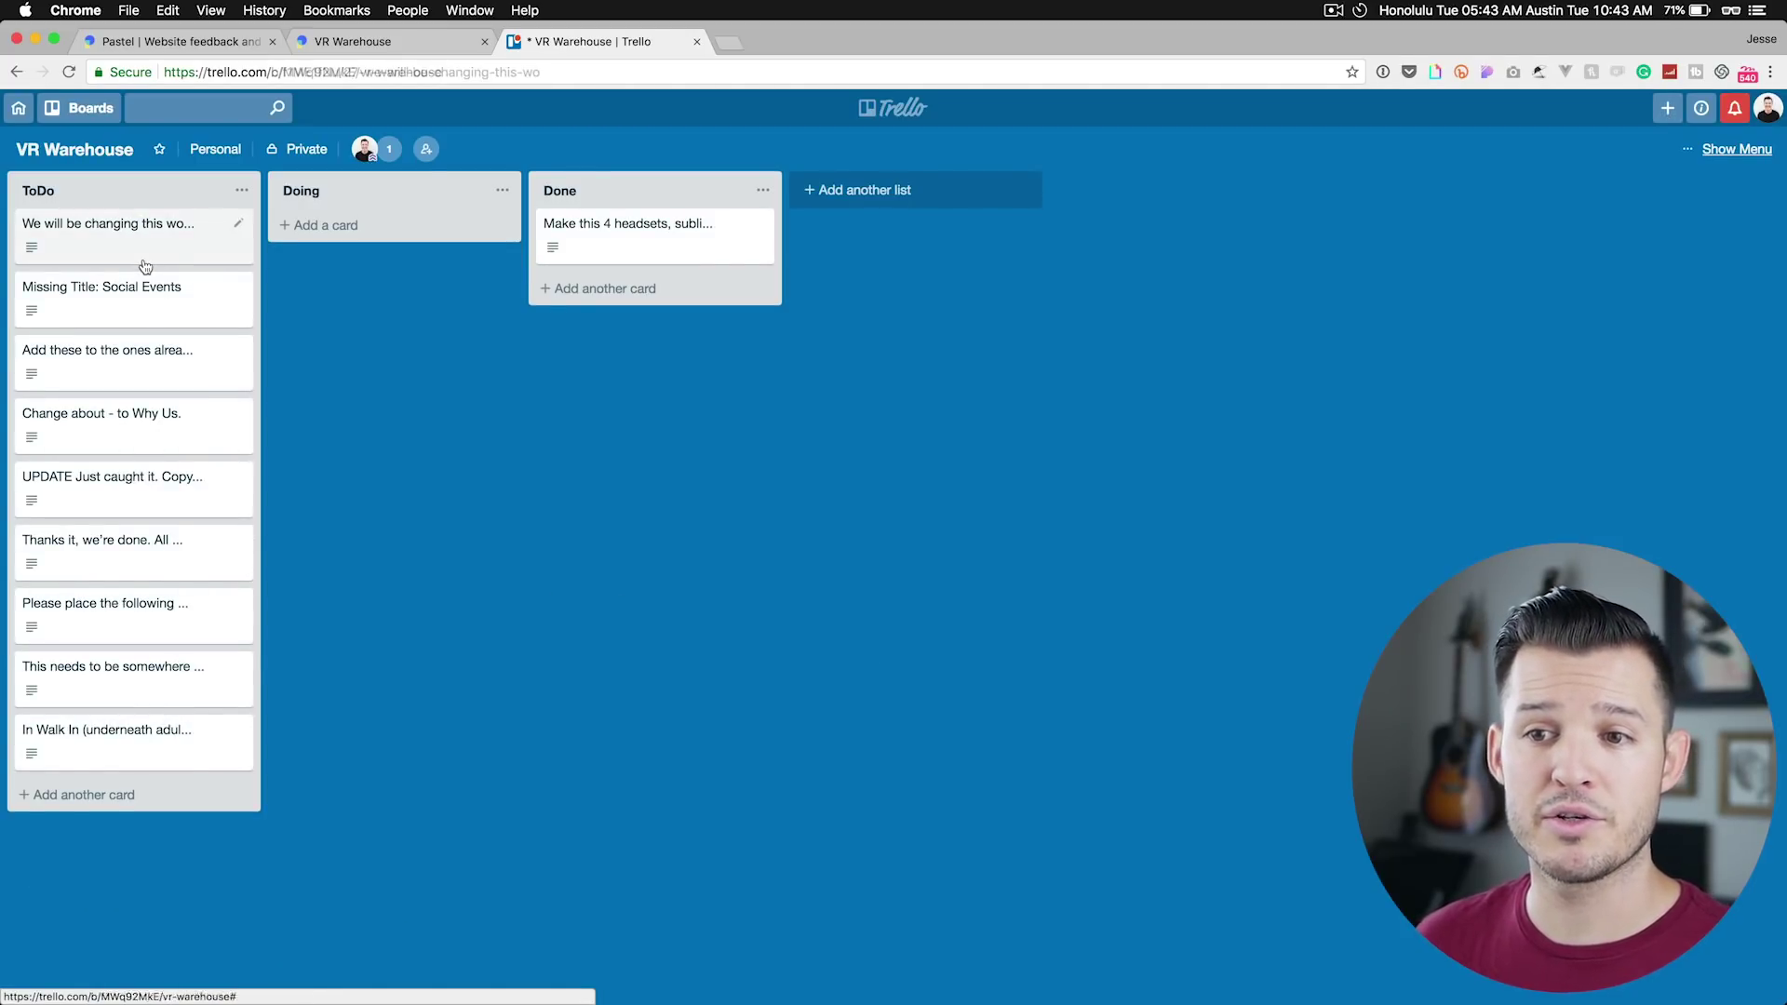
pyautogui.click(143, 259)
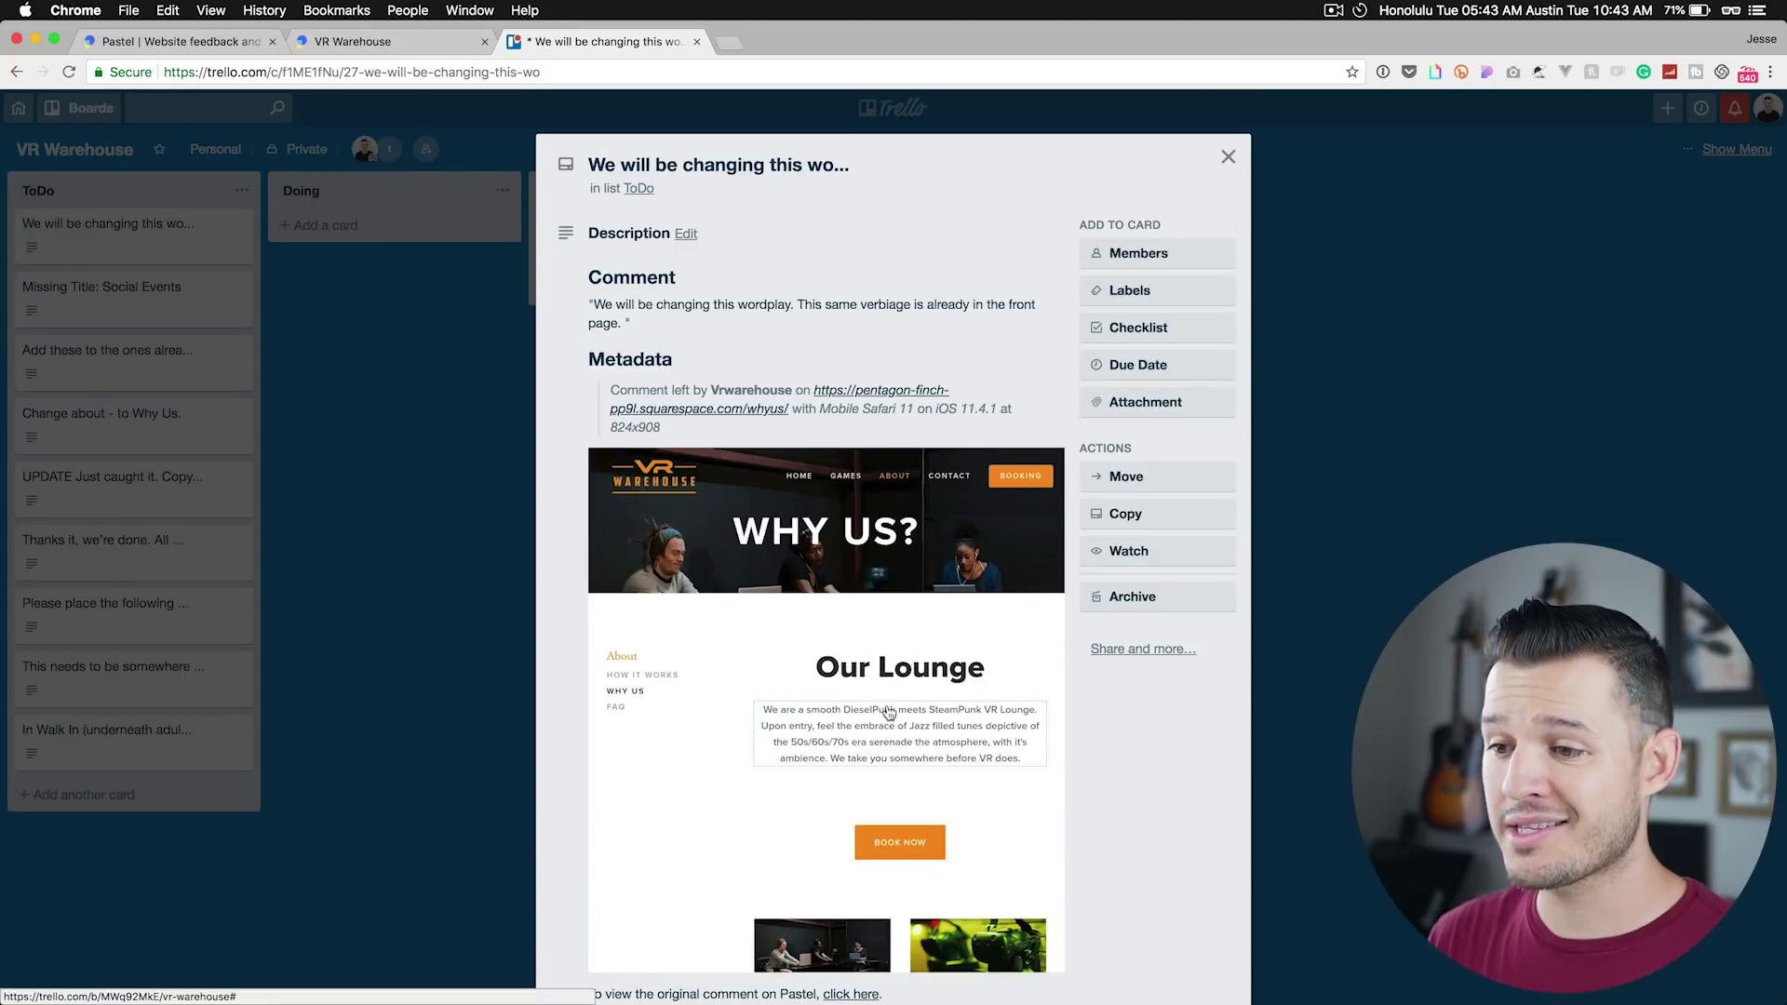
# Close the 'We will be changing this wordplay' card details to get back to the Trello board
pyautogui.scroll(-3, 893, 559)
pyautogui.scroll(3, 889, 709)
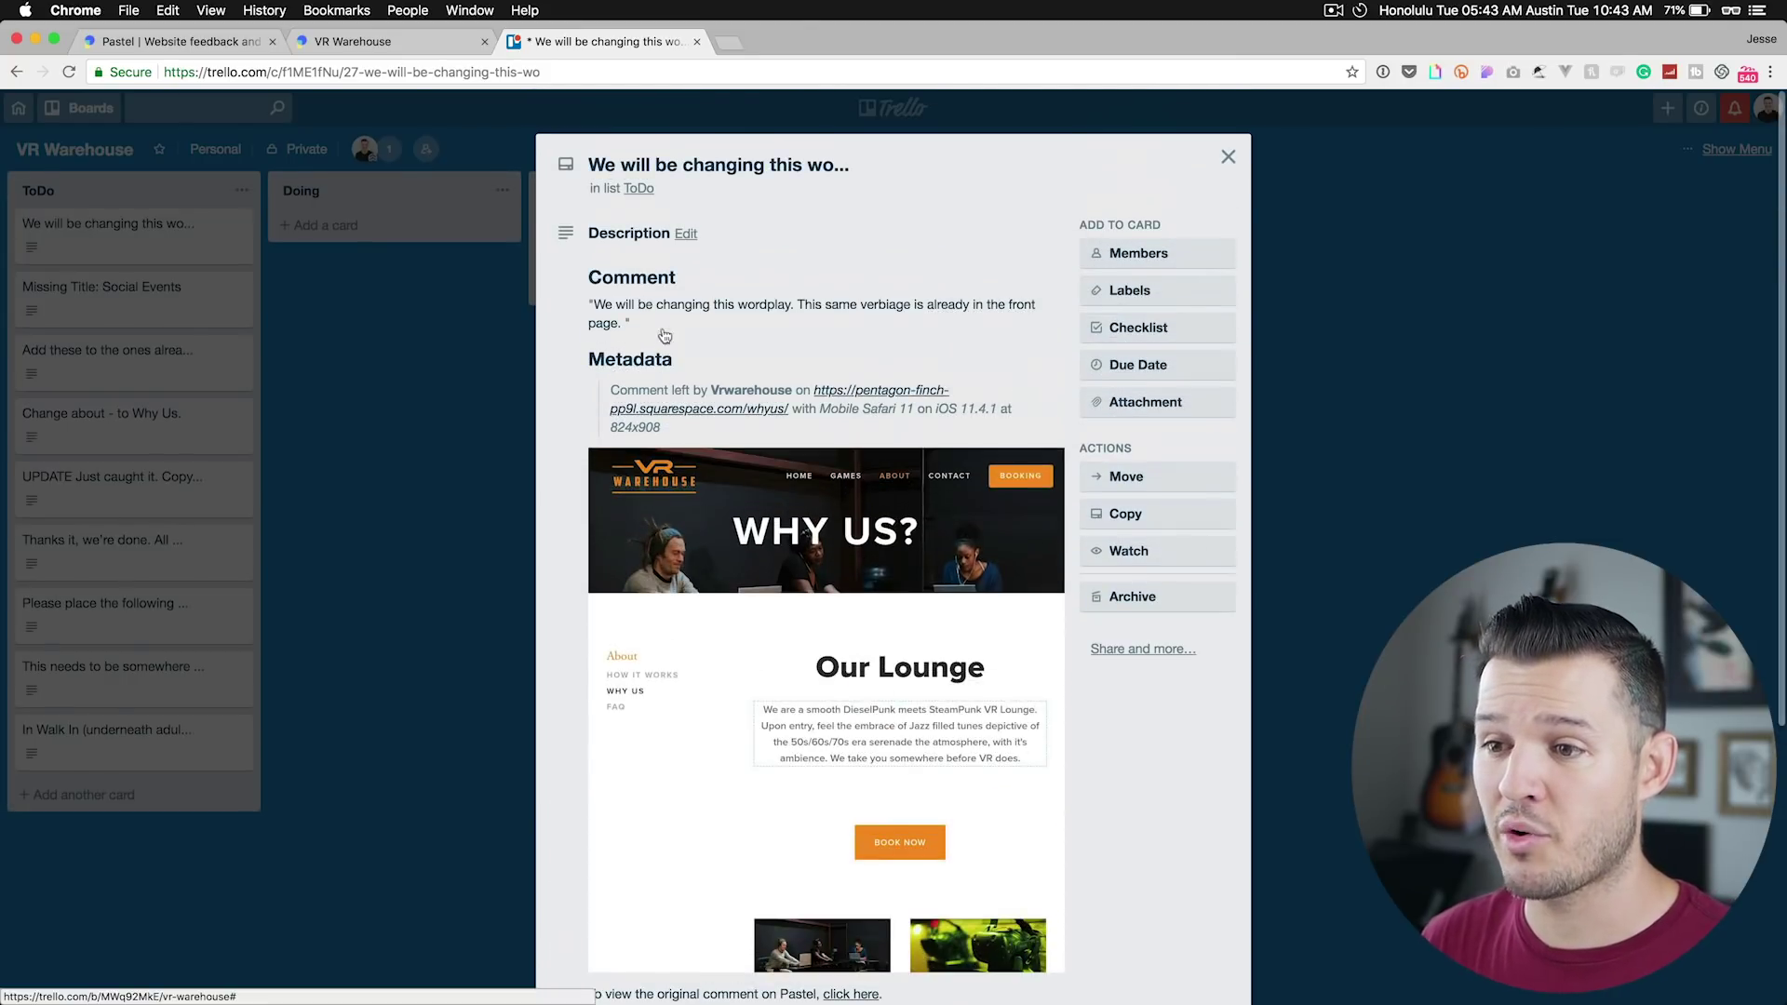
pyautogui.click(1228, 157)
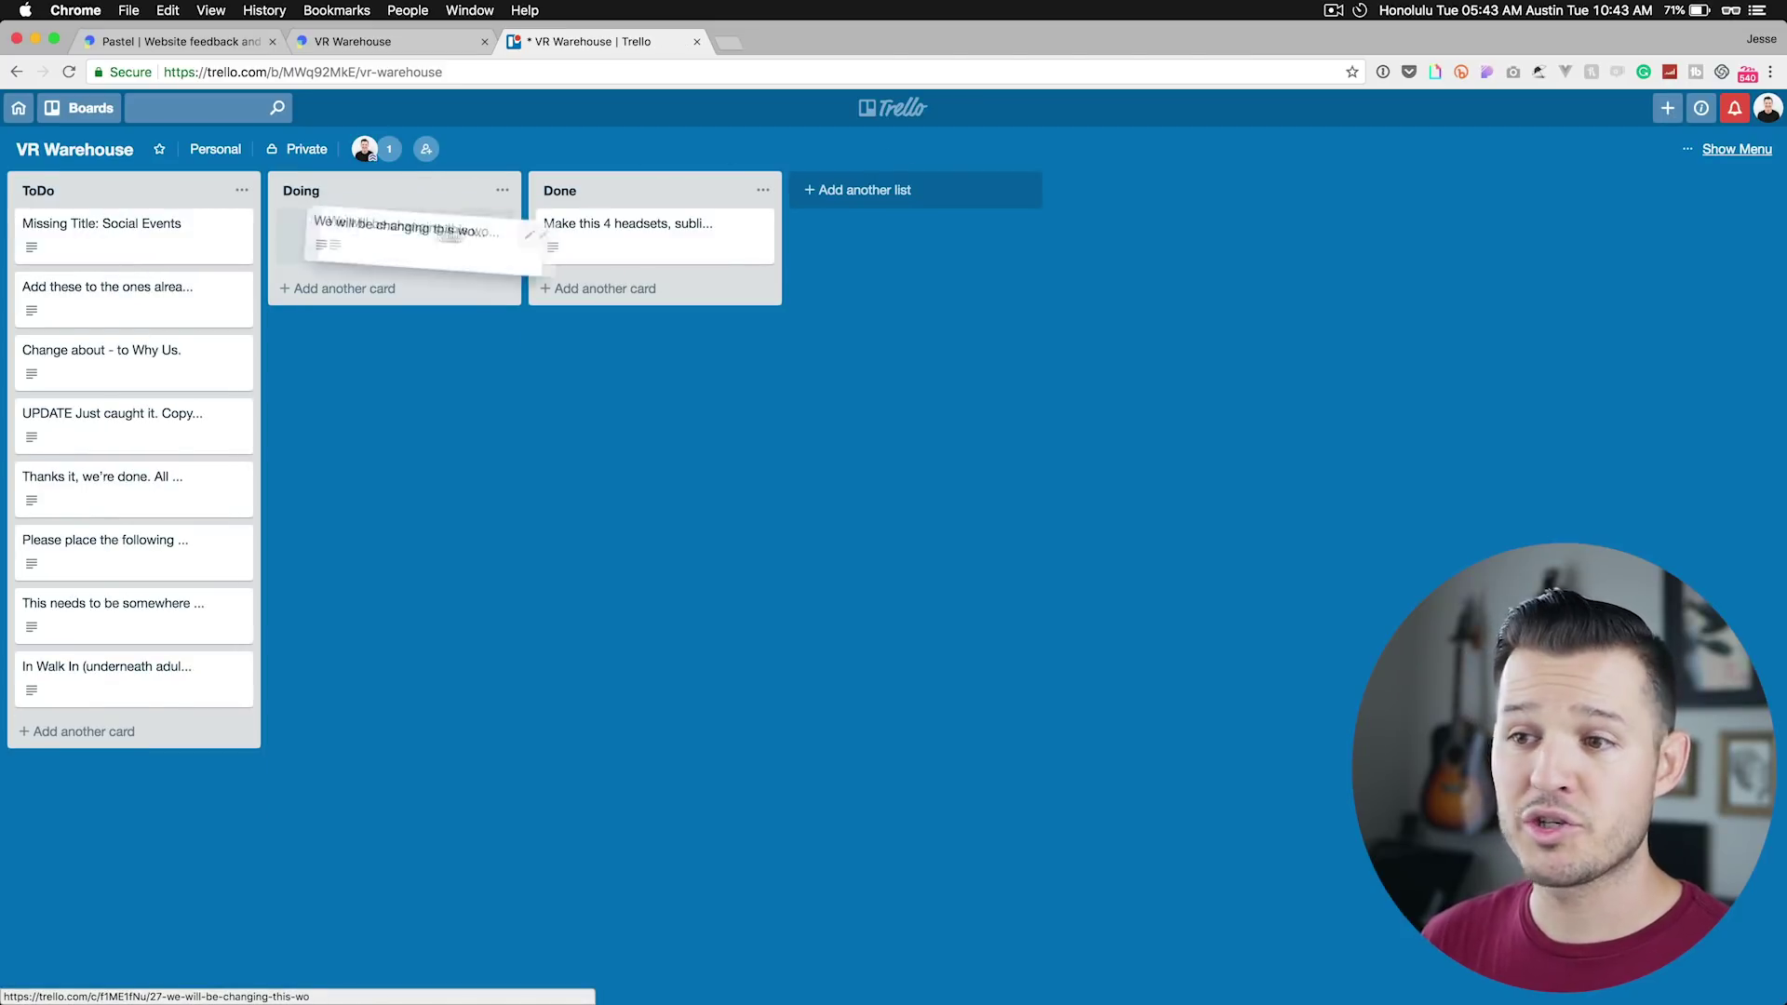